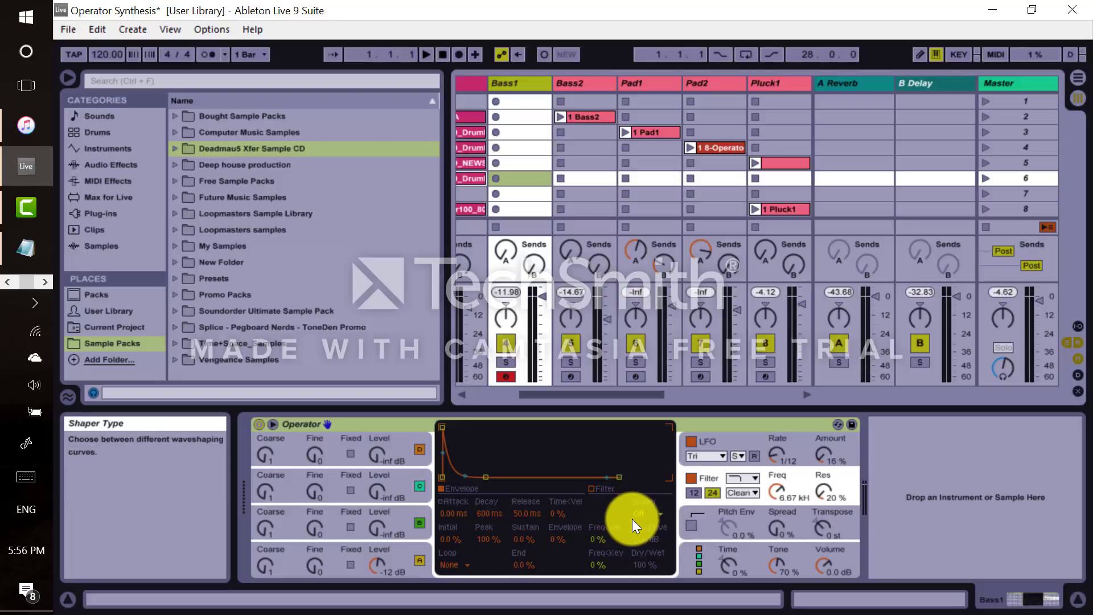
Review the LFO and filter settings of Bass1's Operator and audition low notes from octave C0 and one octave higher
left_click(746, 443)
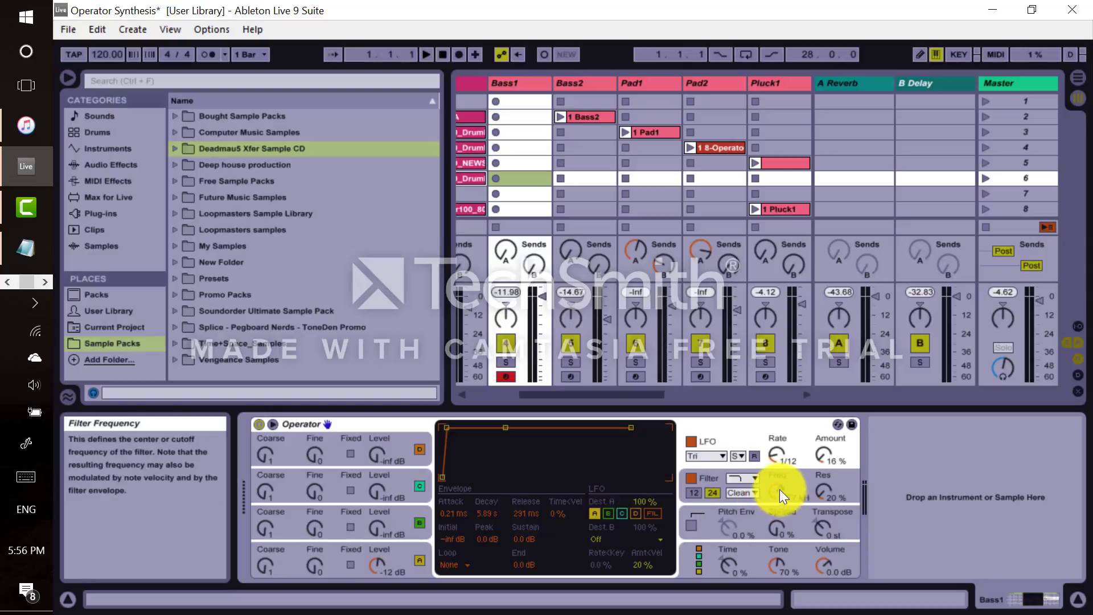
left_click(716, 476)
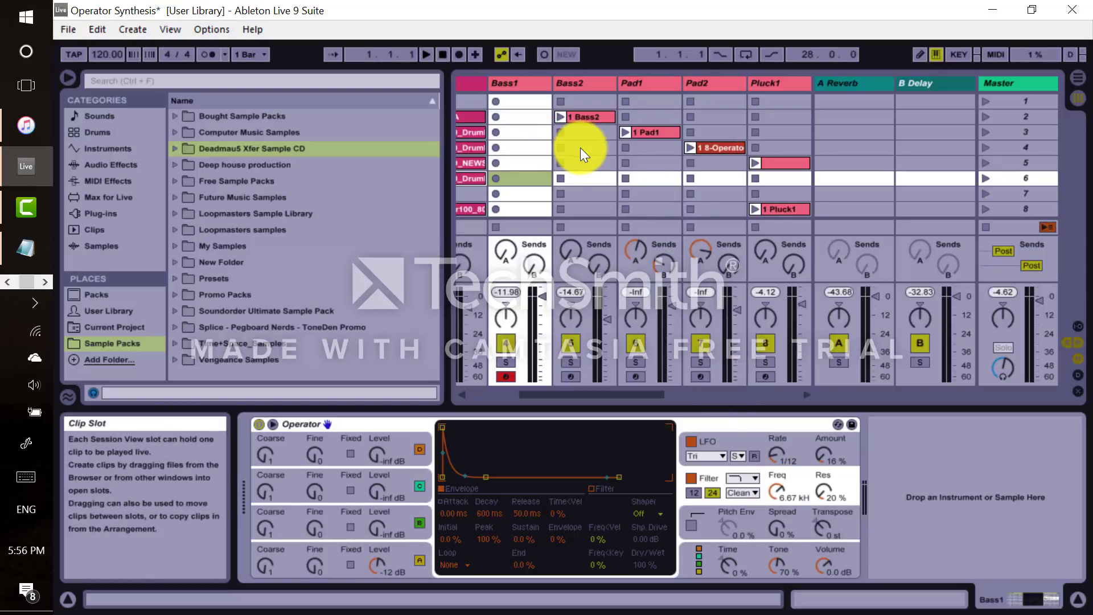
key("z")
key("z")
key("z")
key("z")
key("z")
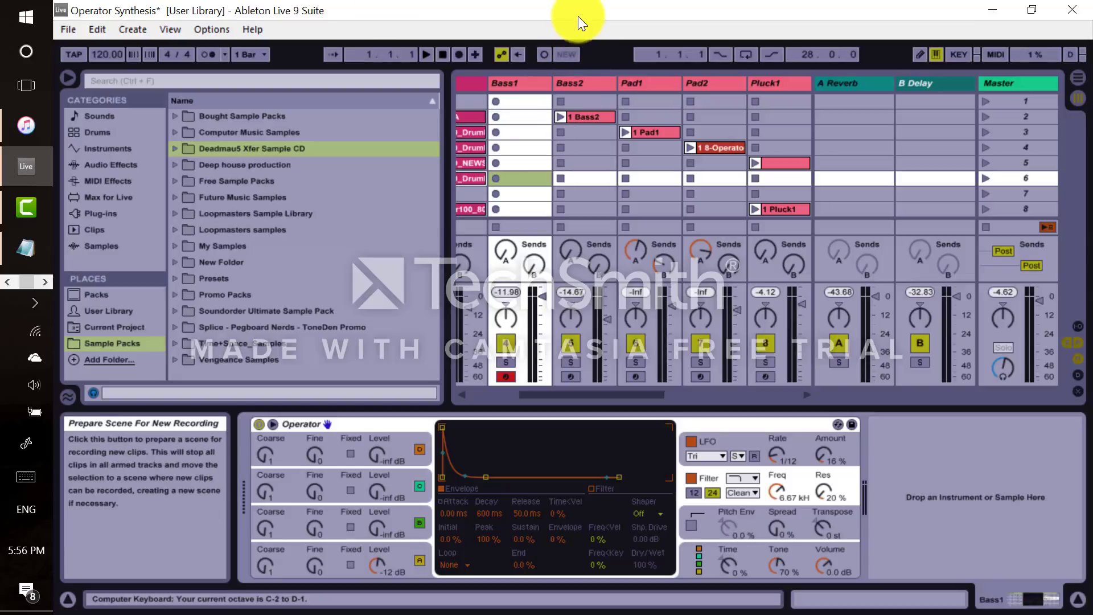
key("x")
key("x")
key("a")
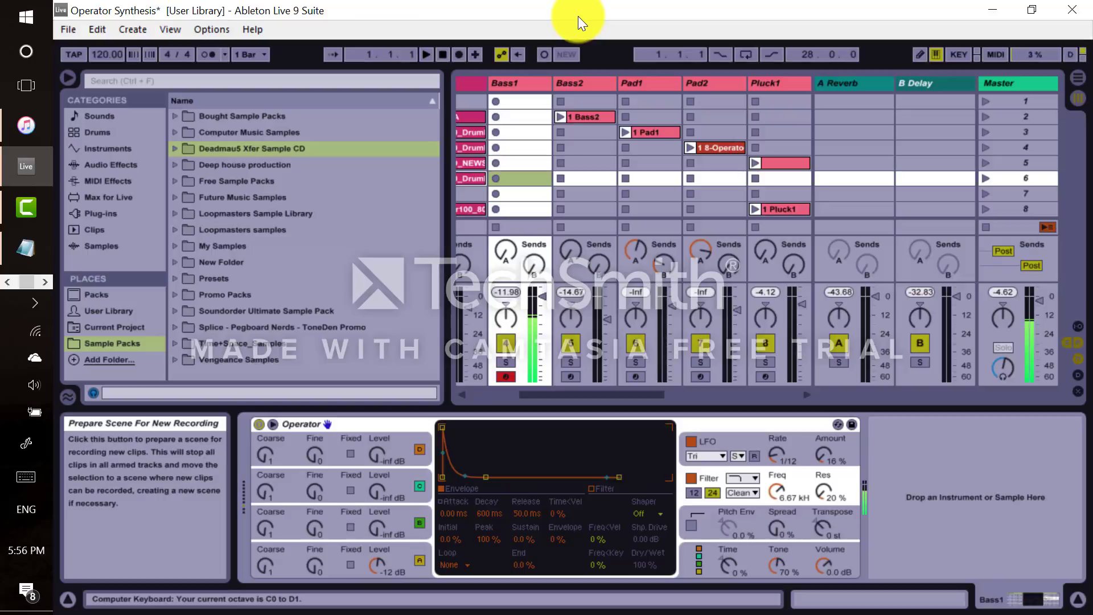
key("x")
key("a")
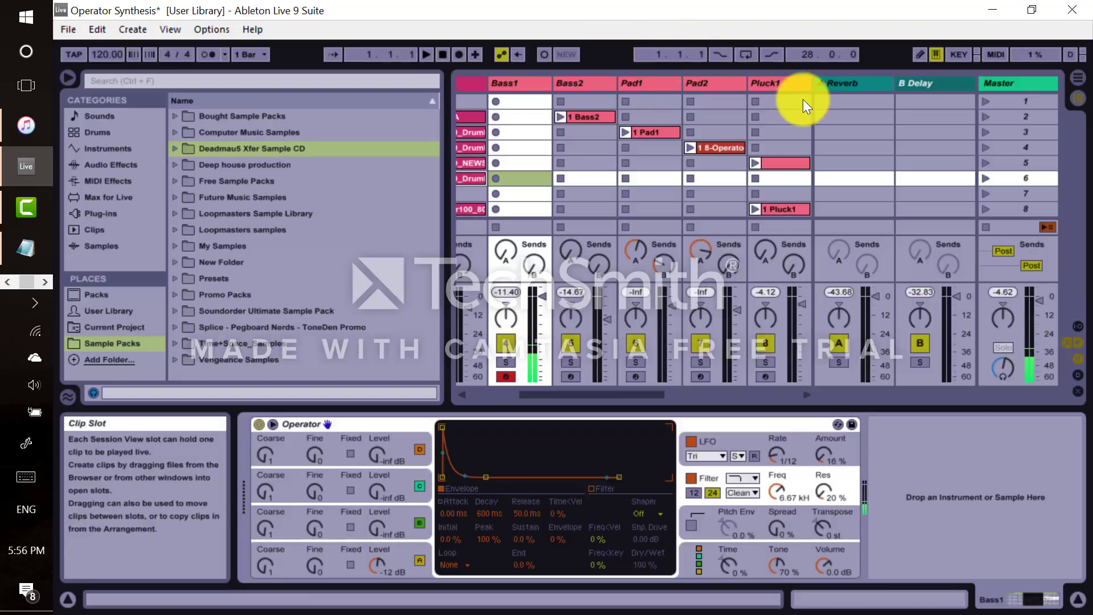
Arm the Bass2 track and review its Operator's oscillator B waveform options and filter settings
left_click(570, 376)
left_click_drag(608, 394, 603, 393)
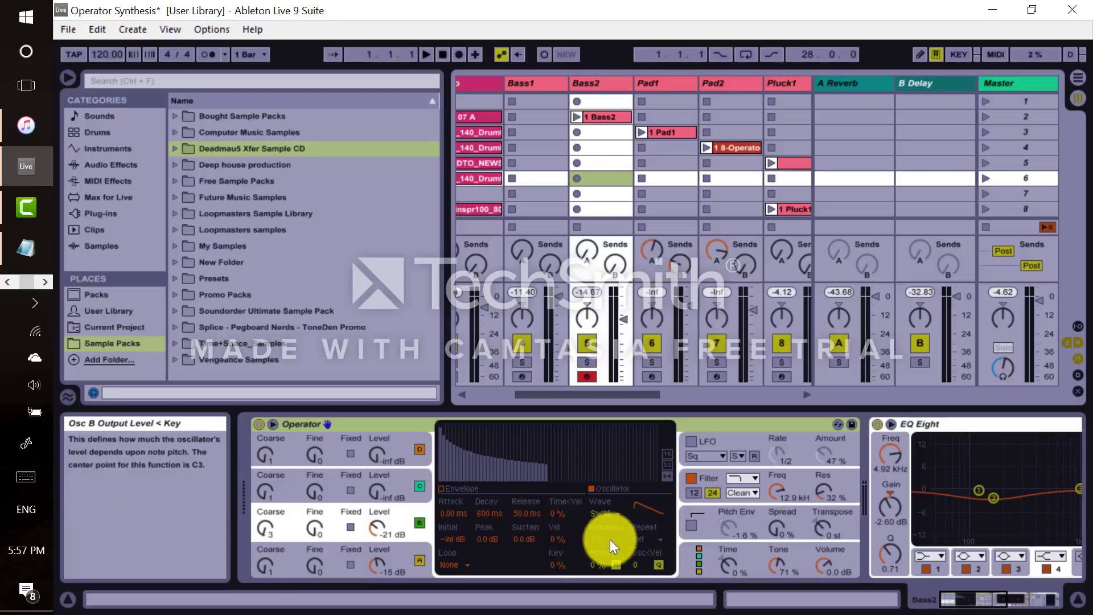
left_click(611, 514)
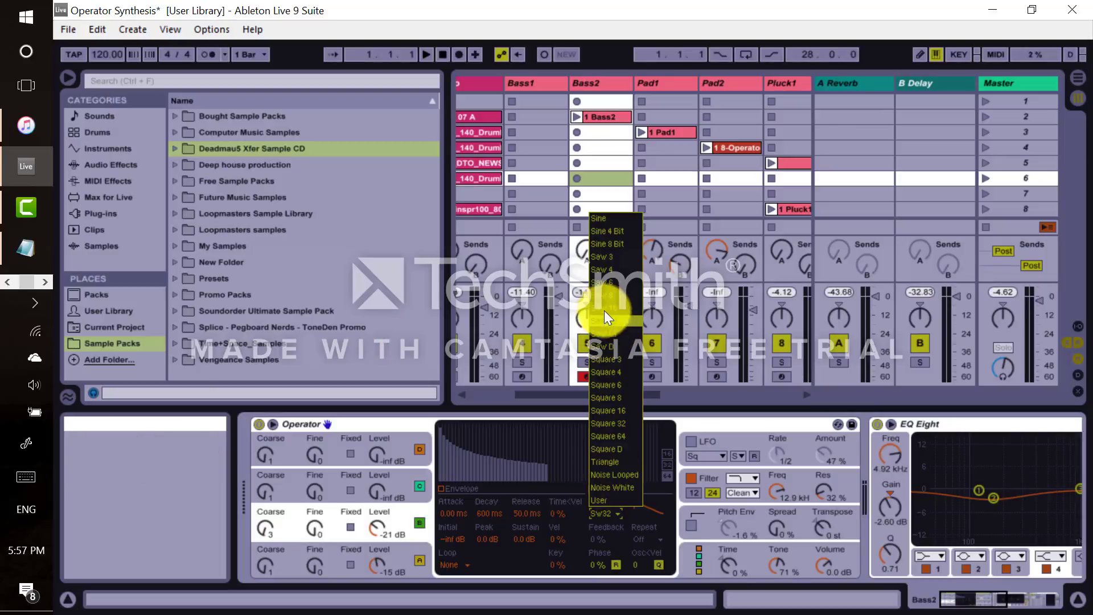
left_click(614, 511)
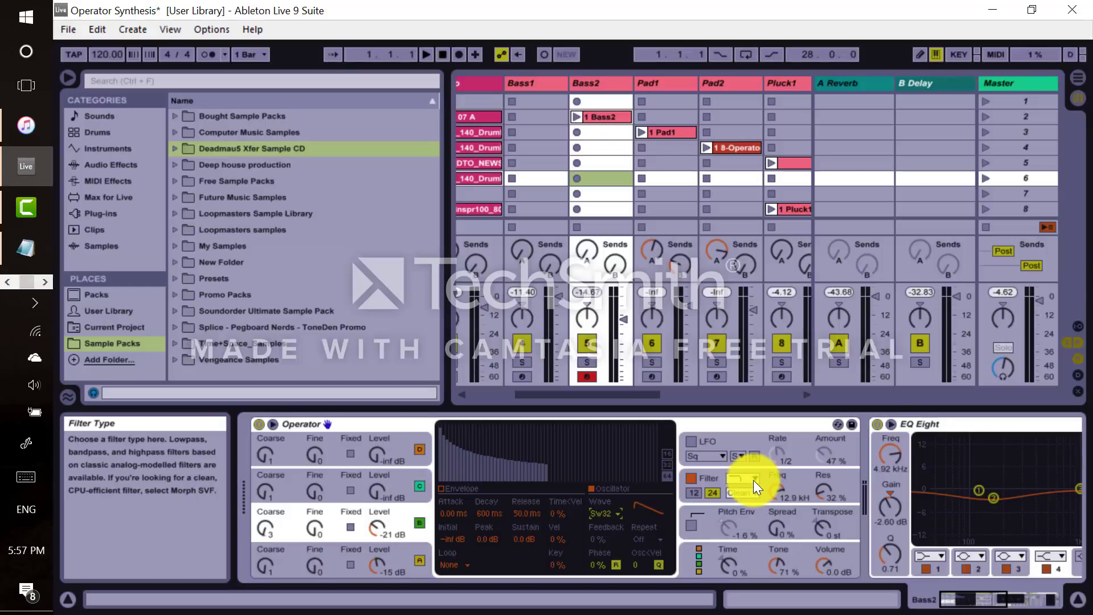
left_click(723, 478)
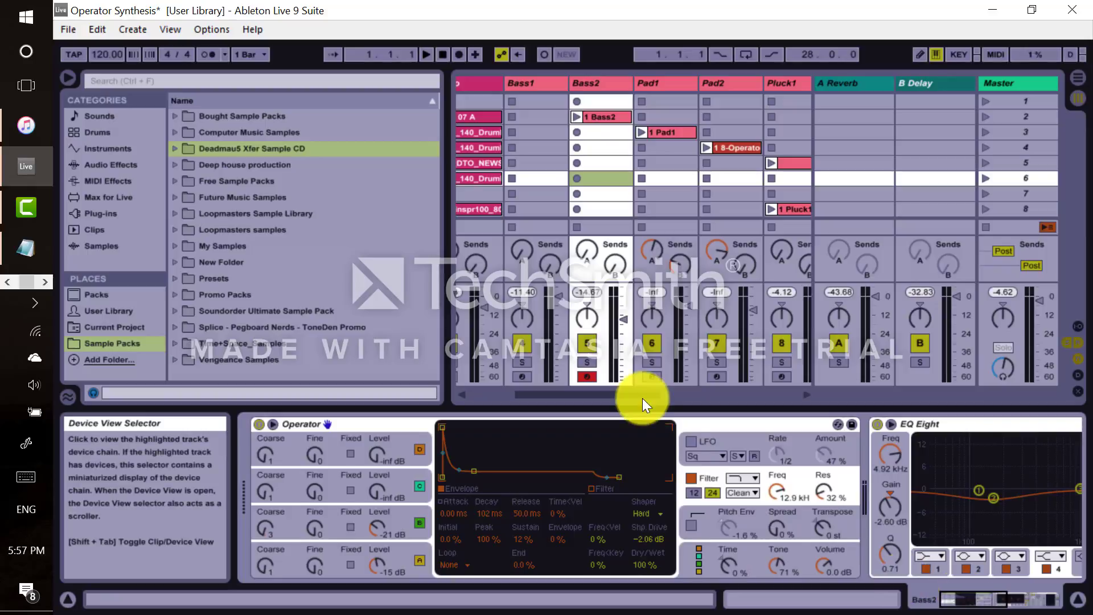
Examine the EQ Eight and Compressor in Bass2's device chain and return to its Operator
left_click(976, 598)
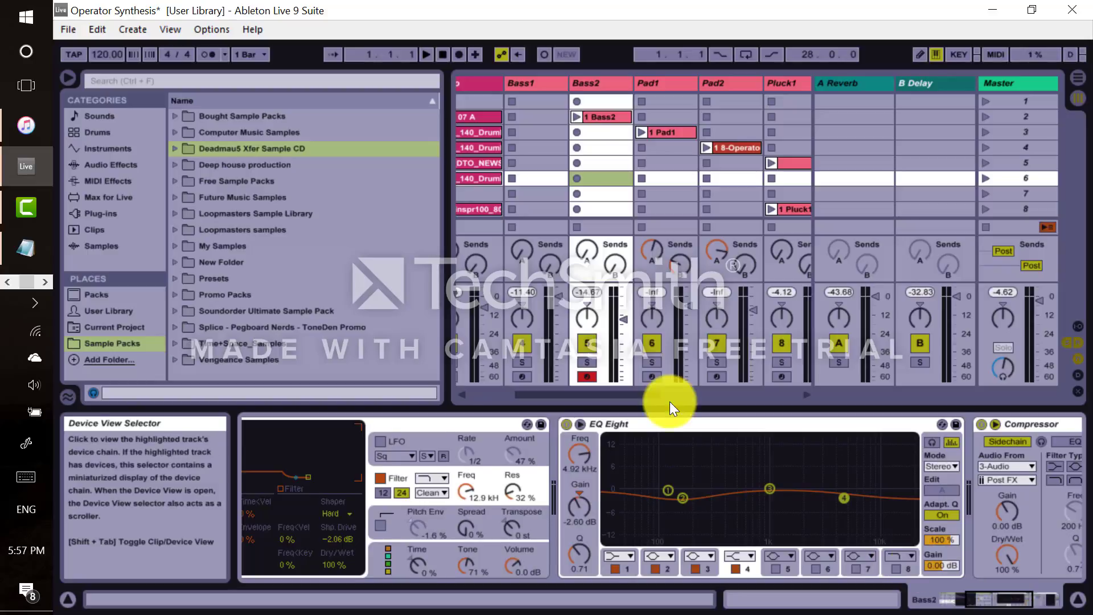
left_click(1023, 603)
left_click(1005, 599)
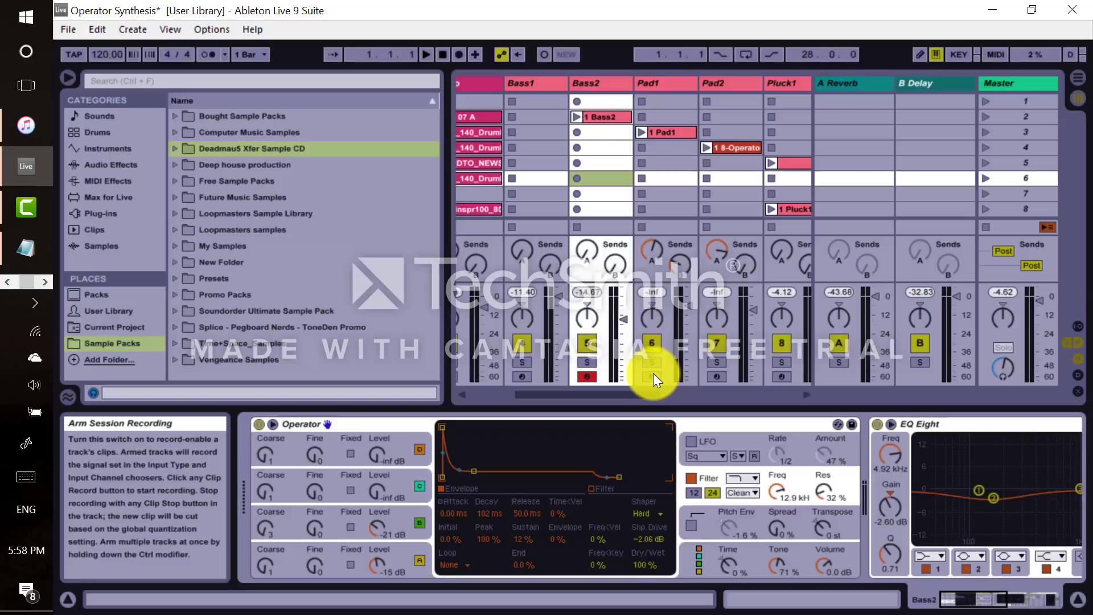
Select the Pad1 track and review its Operator's oscillators A and B, LFO and filter settings
left_click(660, 83)
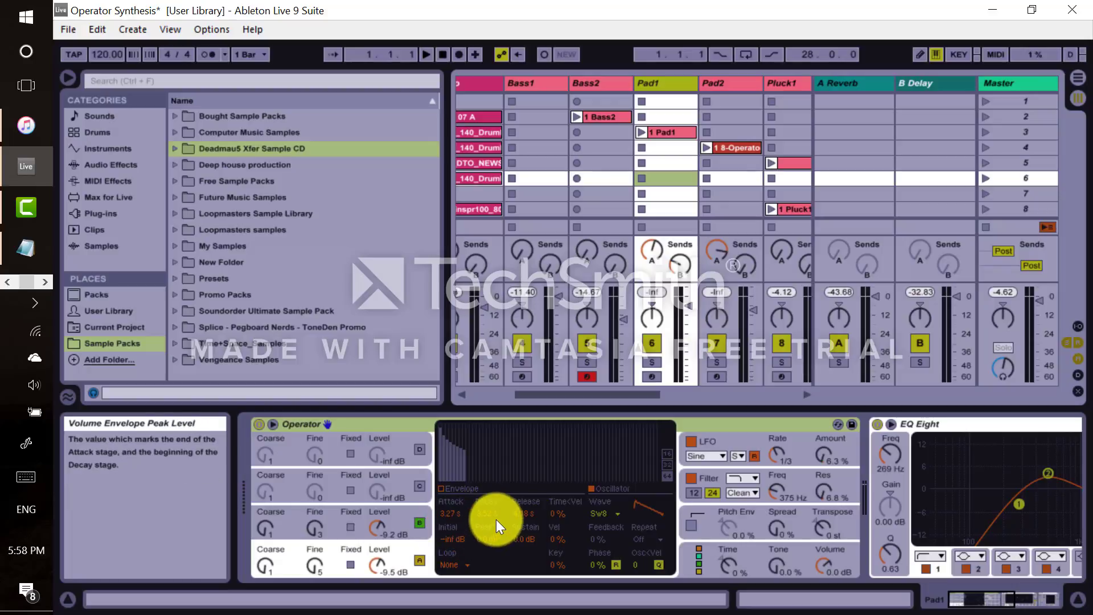
left_click(408, 515)
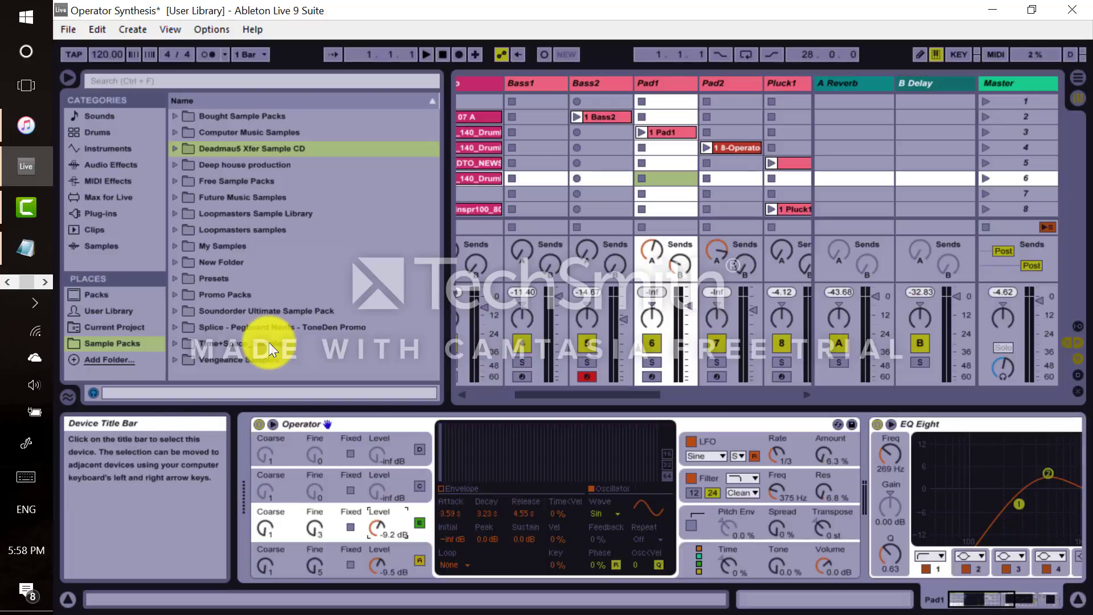
left_click(408, 555)
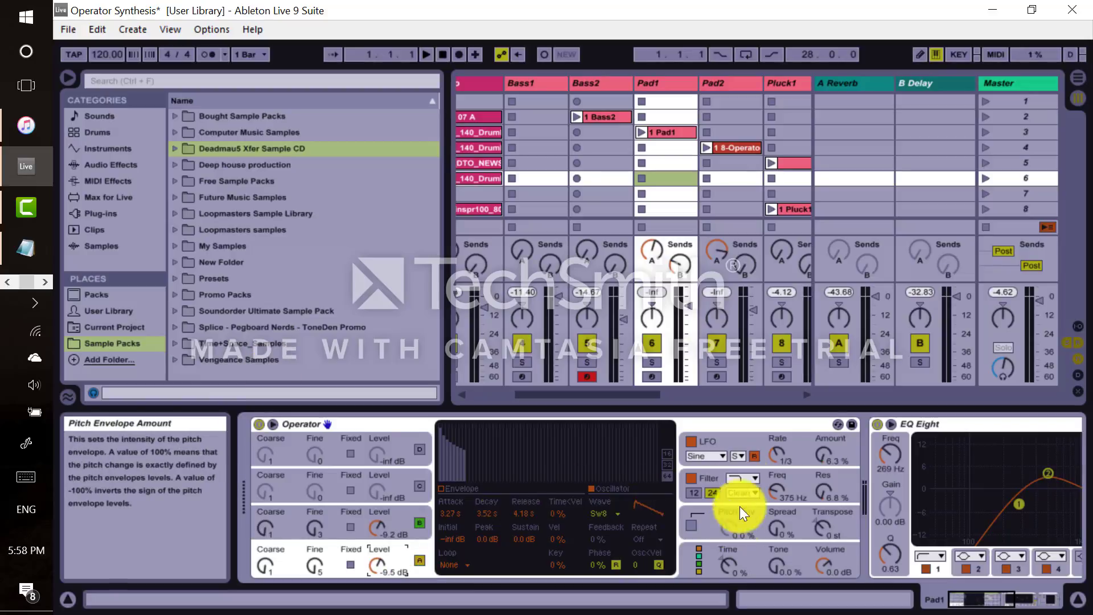
left_click(723, 442)
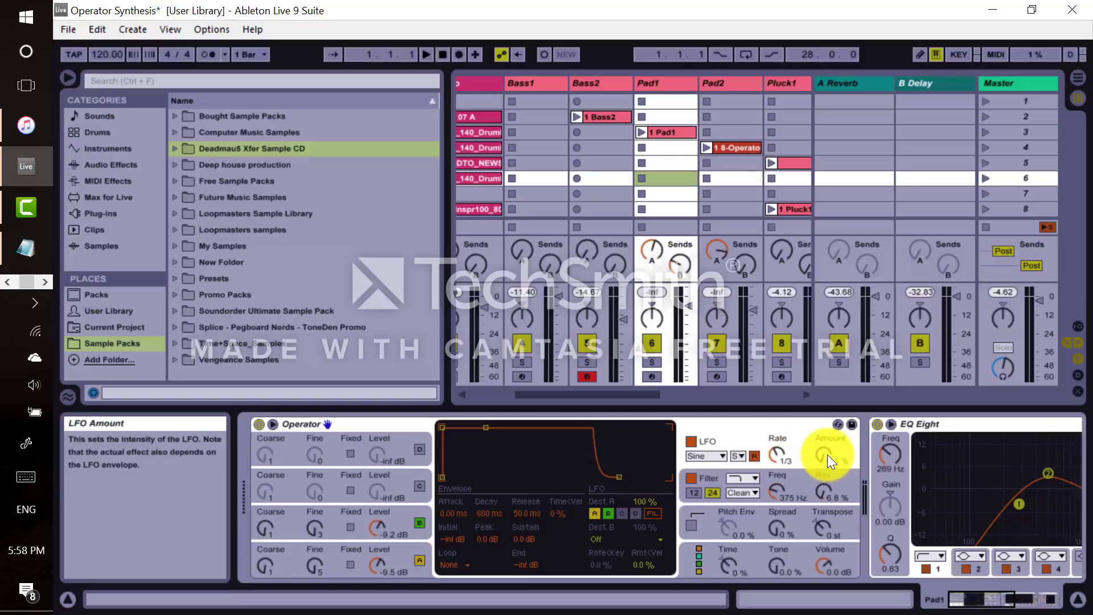
left_click(767, 481)
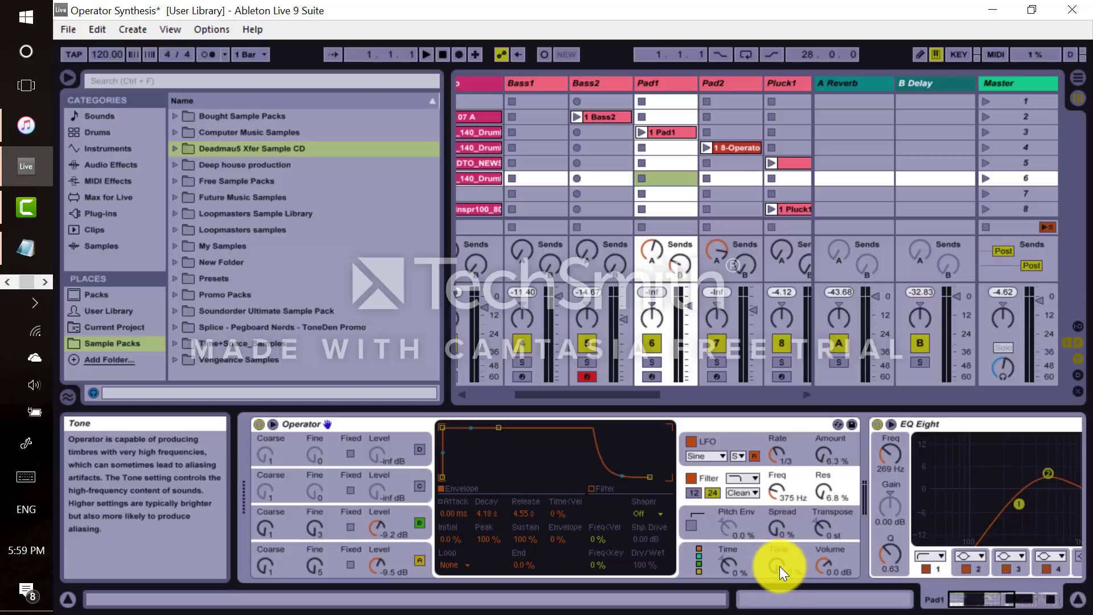
Examine Pad1's EQ Eight and Chorus and the Reverb on return track A, and go back to Pad1's Operator
left_click_drag(964, 599, 989, 599)
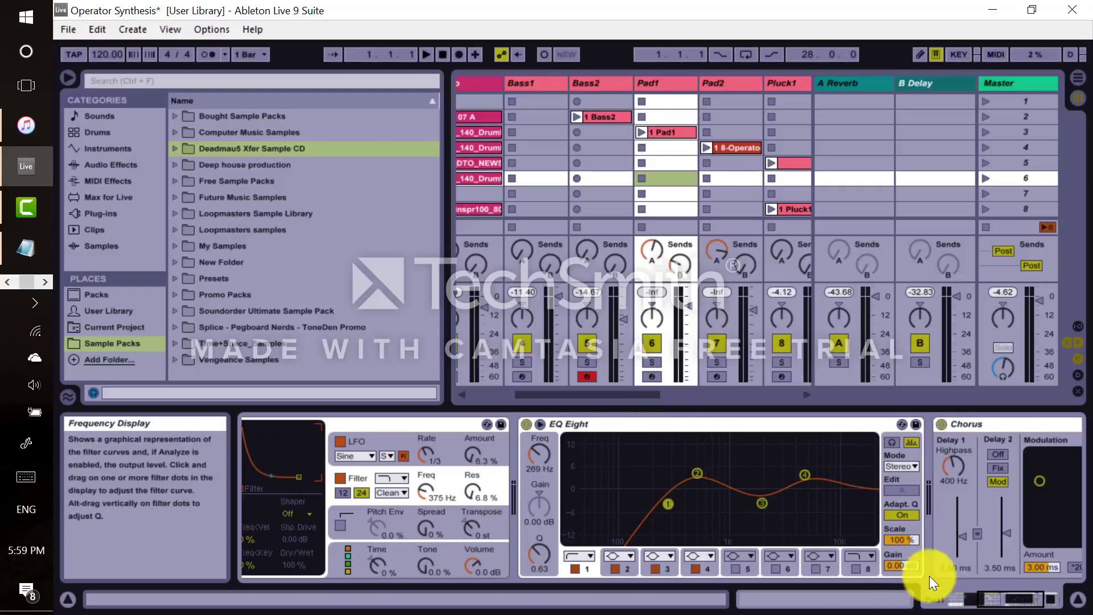
left_click_drag(993, 594, 1014, 598)
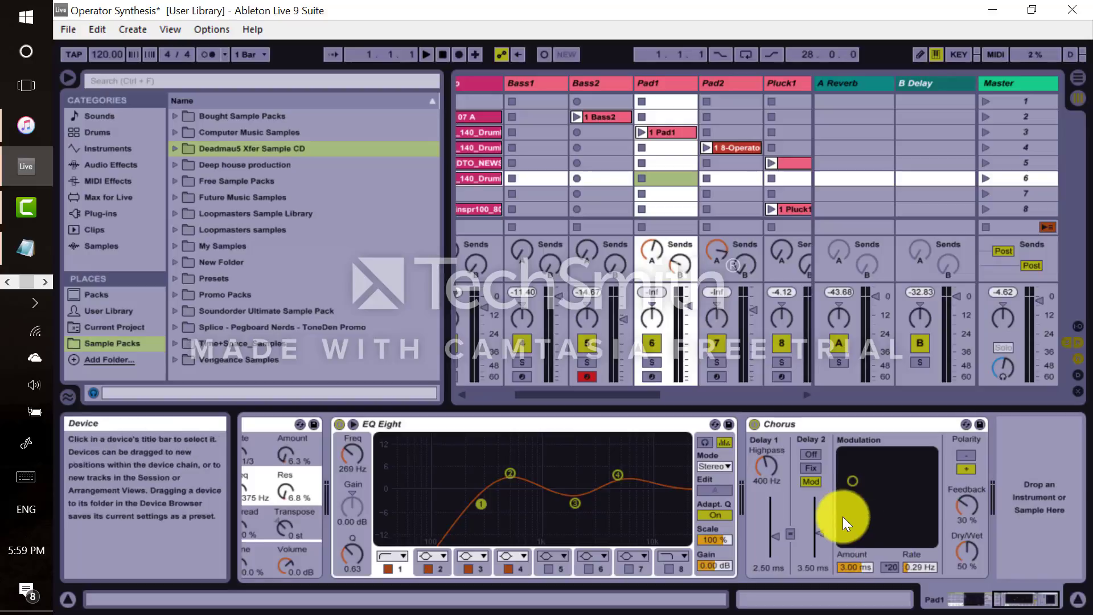
left_click_drag(1012, 598, 930, 598)
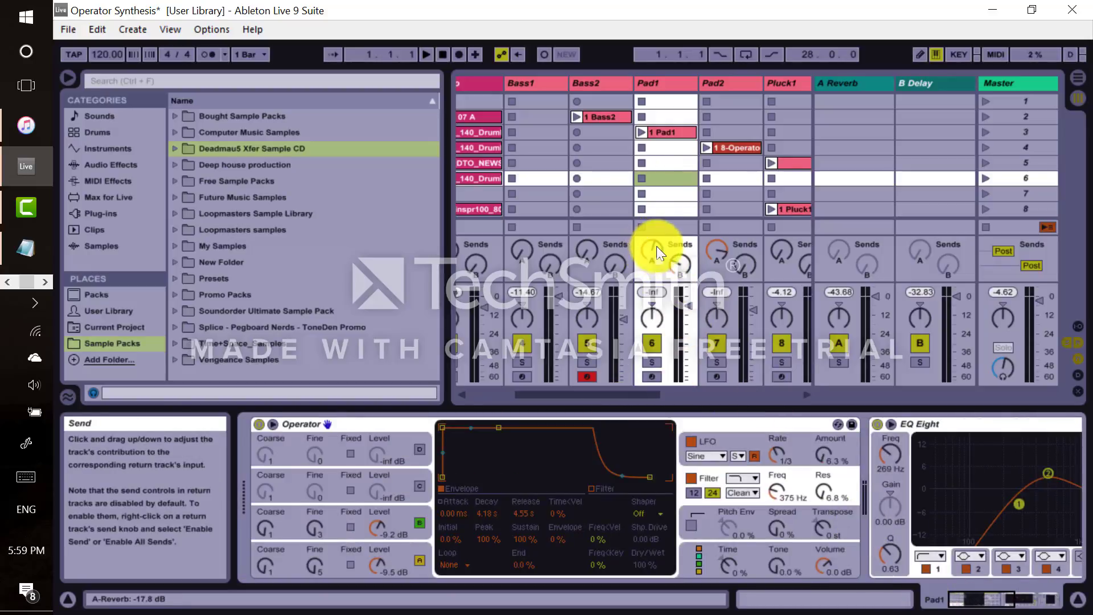
left_click(853, 87)
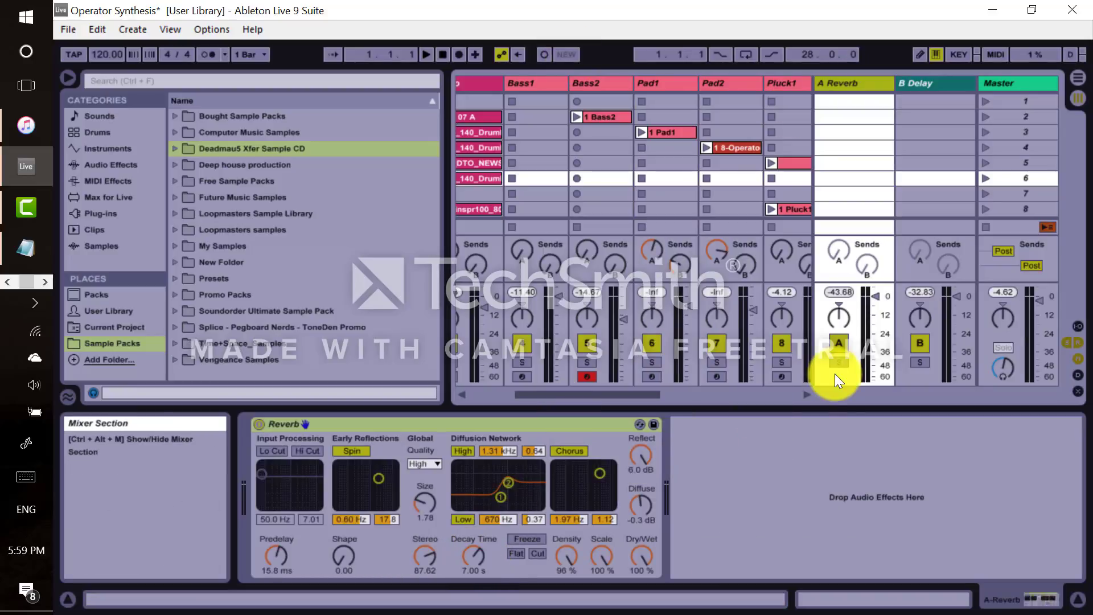
left_click(663, 89)
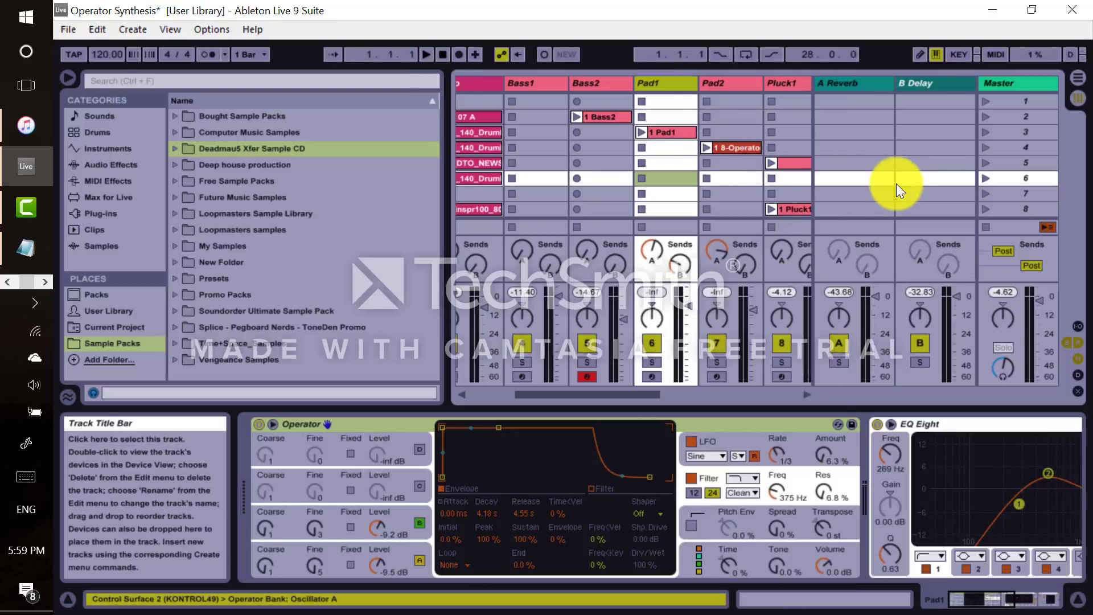
Launch scene 3 to listen to the Pad1 clip, and stop playback
left_click(986, 135)
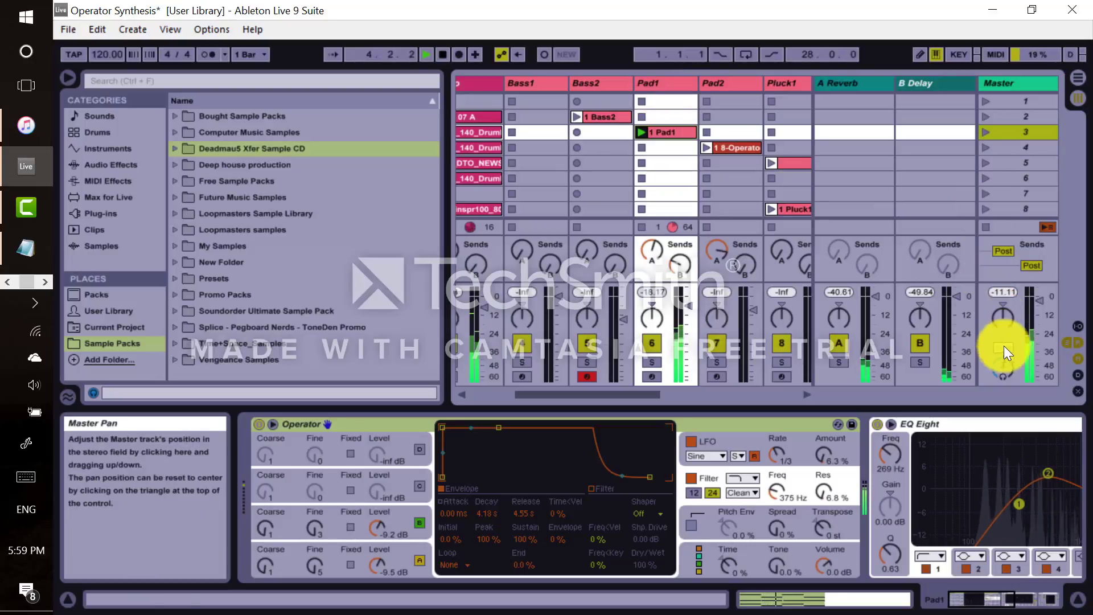
left_click(1004, 364)
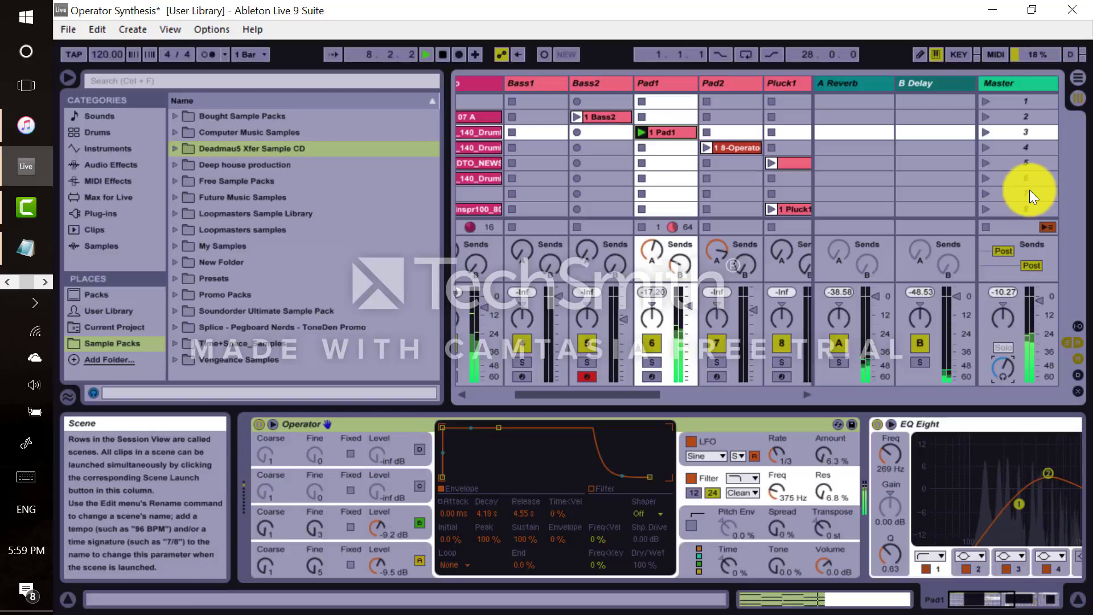
key("space")
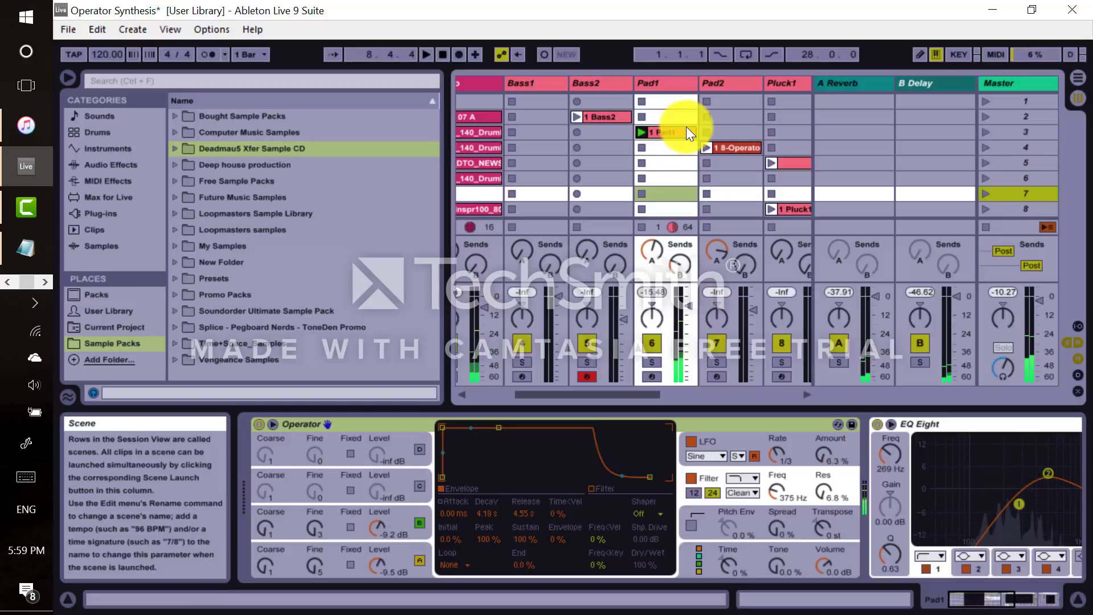
Select the Pad2 track and review its Operator's oscillators A and B and its filter frequency settings
left_click(711, 83)
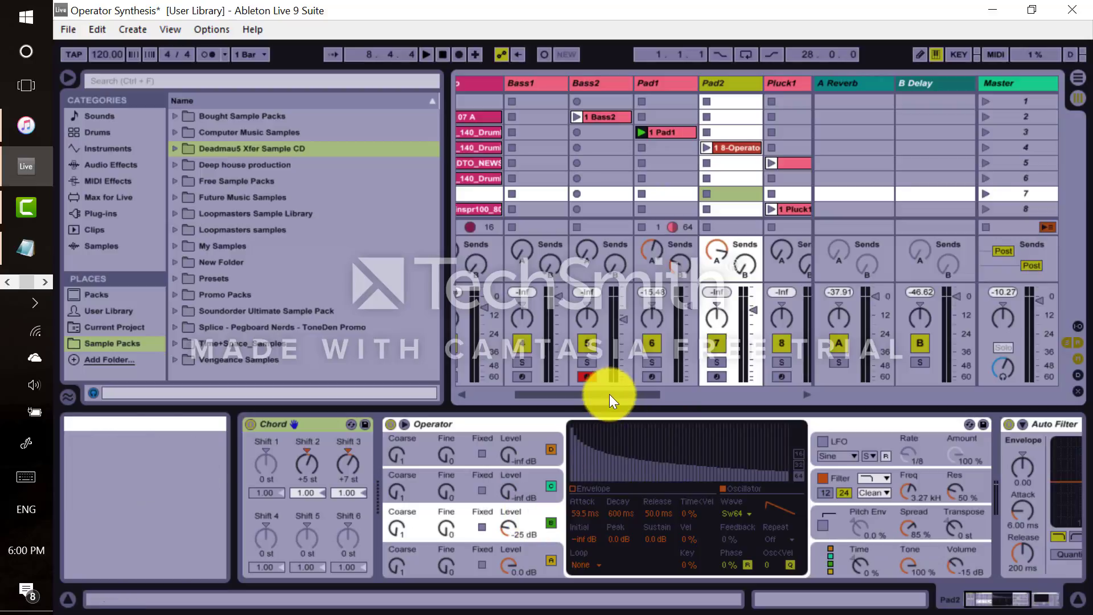
left_click_drag(610, 394, 617, 397)
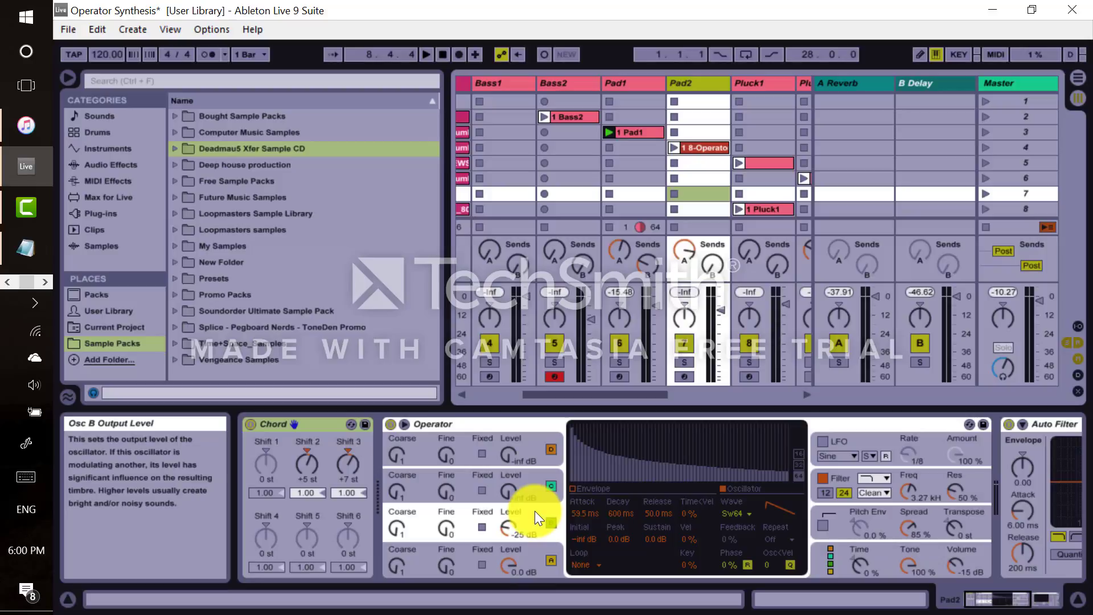
left_click(534, 554)
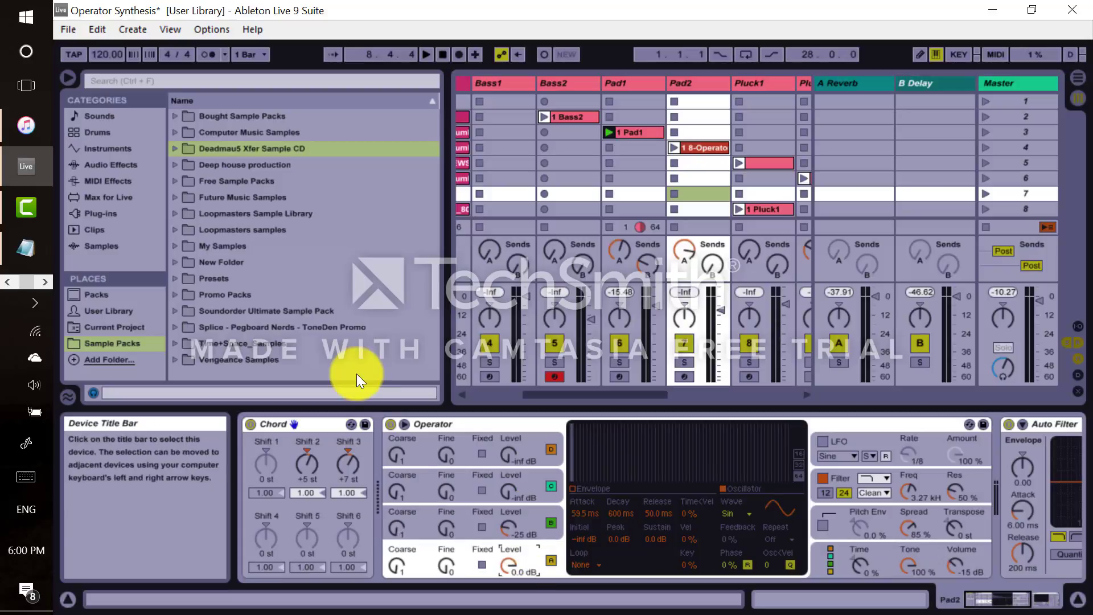
left_click(532, 525)
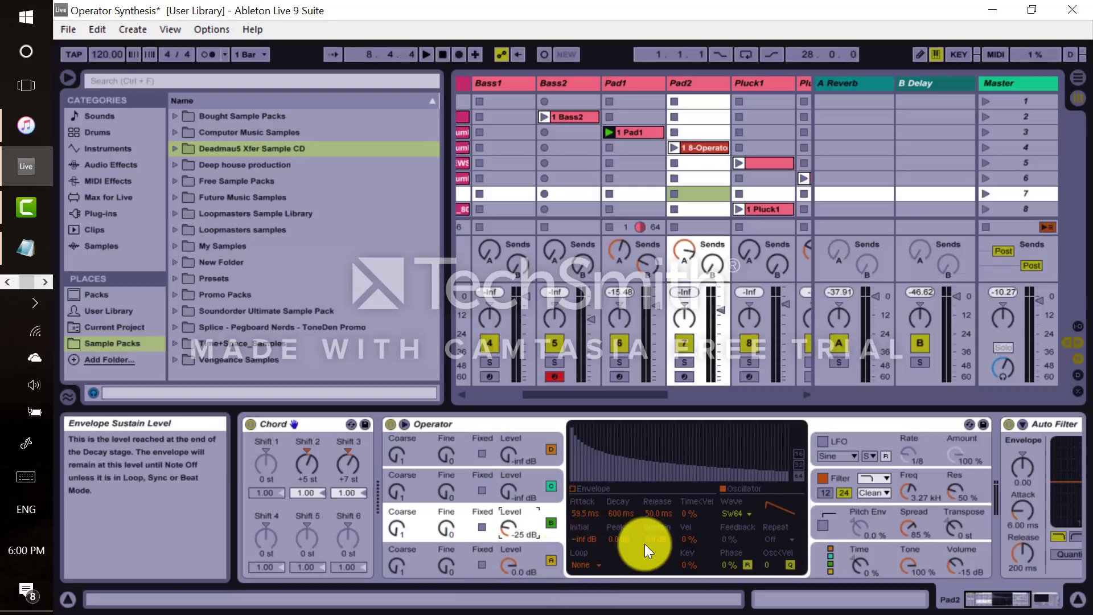
left_click(933, 479)
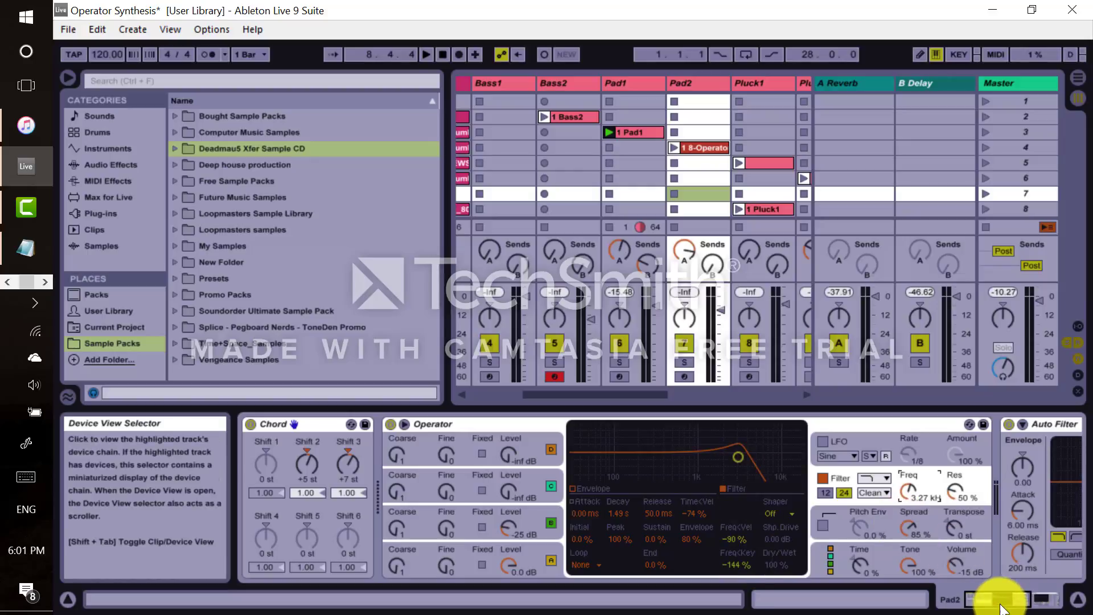
Set the resonance of Pad2's Auto Filter to 0 % and display Operator's global settings
mouse_move(998, 596)
left_mouse_down()
mouse_move(1012, 608)
mouse_move(1013, 595)
left_mouse_up()
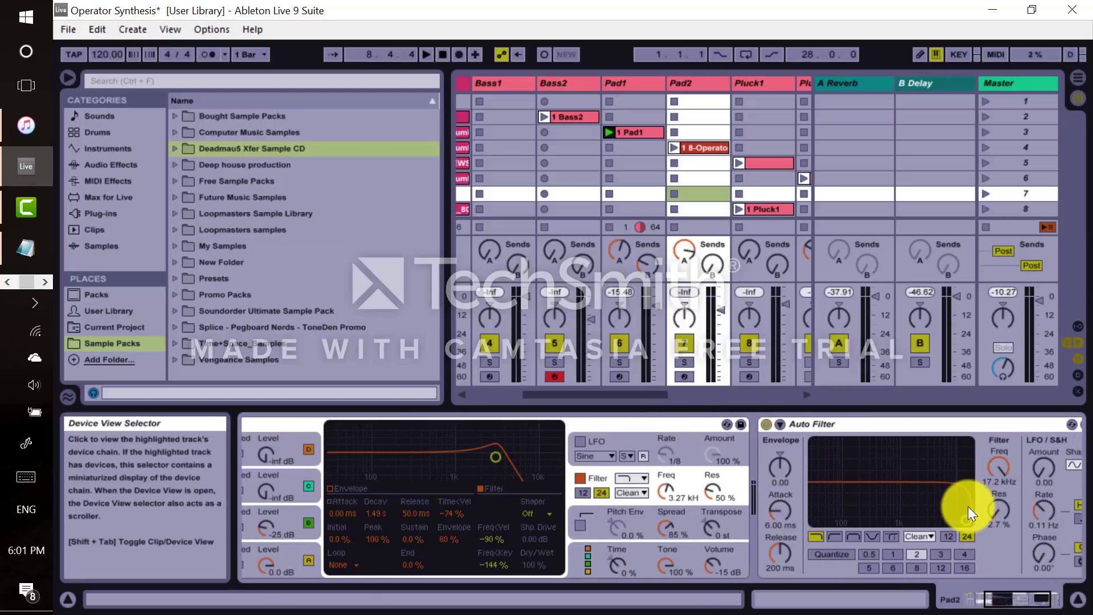
left_click(903, 423)
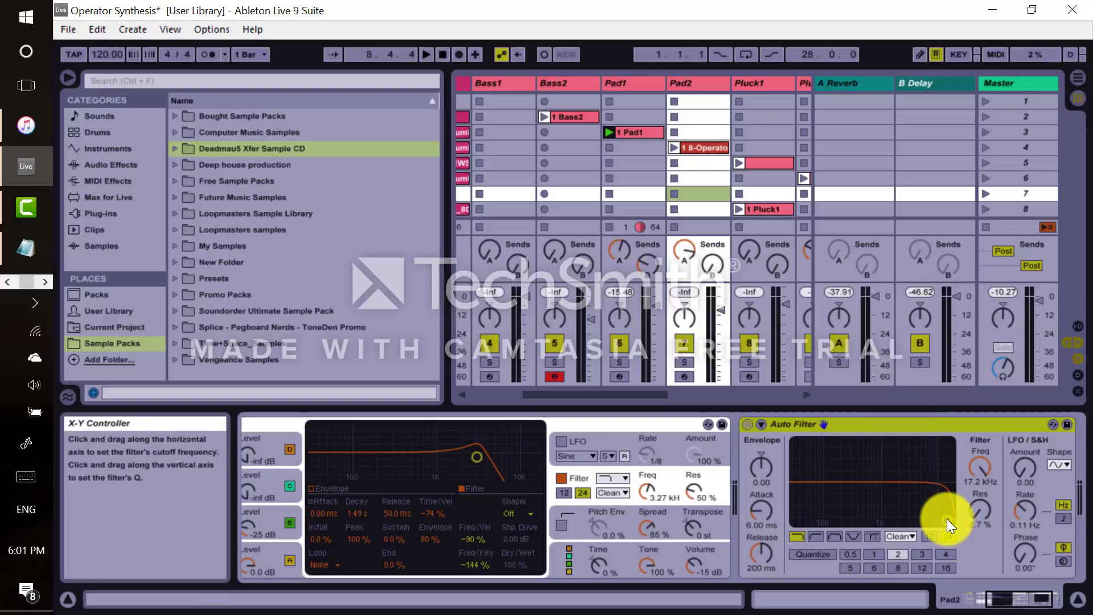
mouse_move(947, 518)
left_mouse_down()
mouse_move(894, 520)
mouse_move(946, 522)
left_mouse_up()
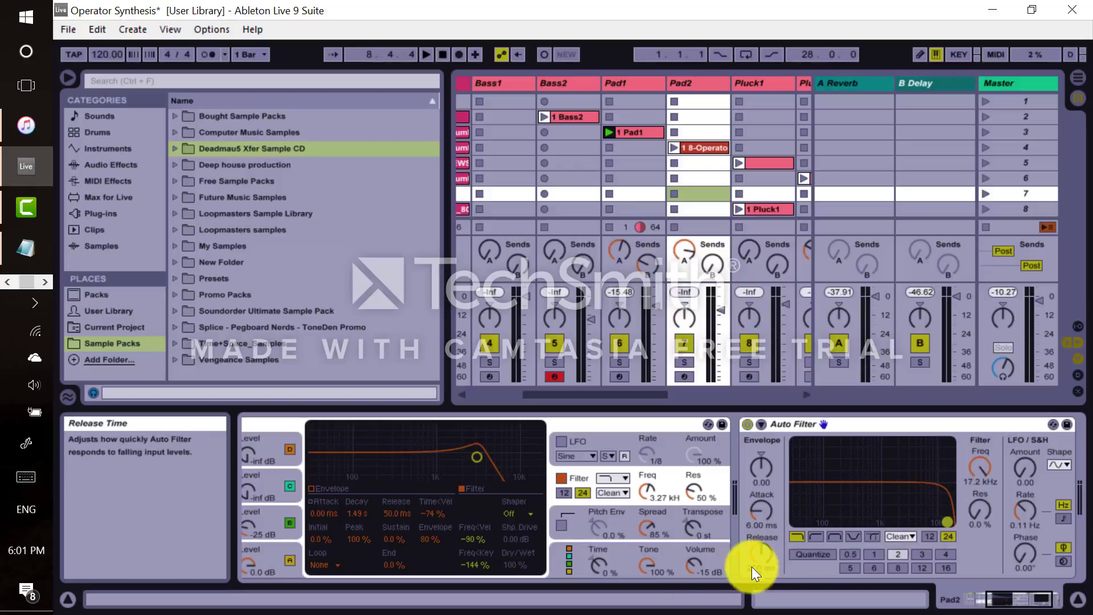
left_click(630, 555)
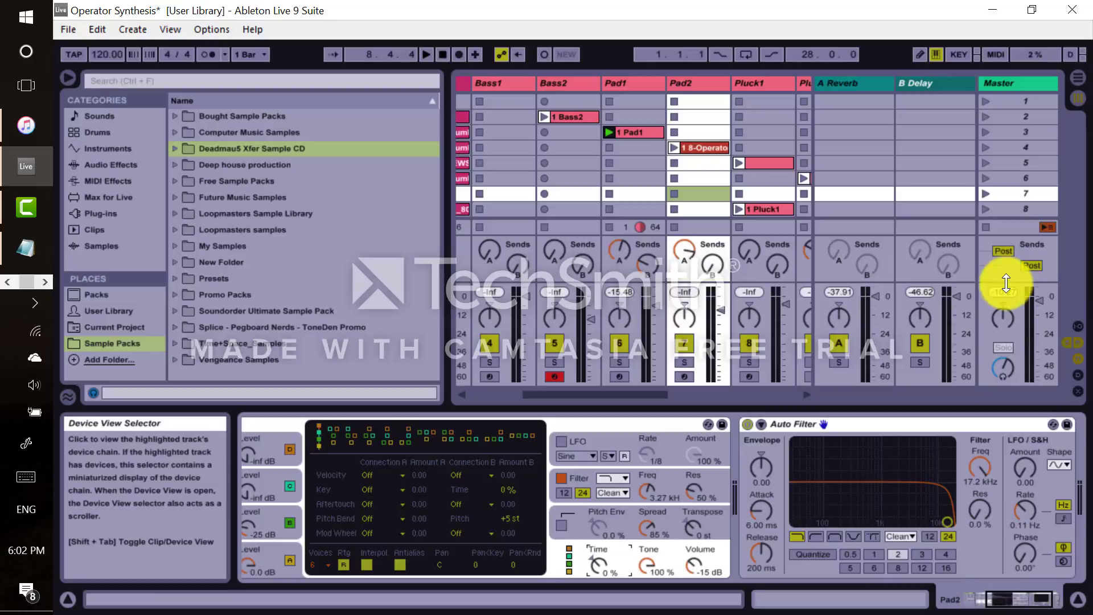
Launch scene 4 and set Pad2's Auto Filter to a 17.9 kHz cutoff and 19 % resonance during playback
left_click(985, 147)
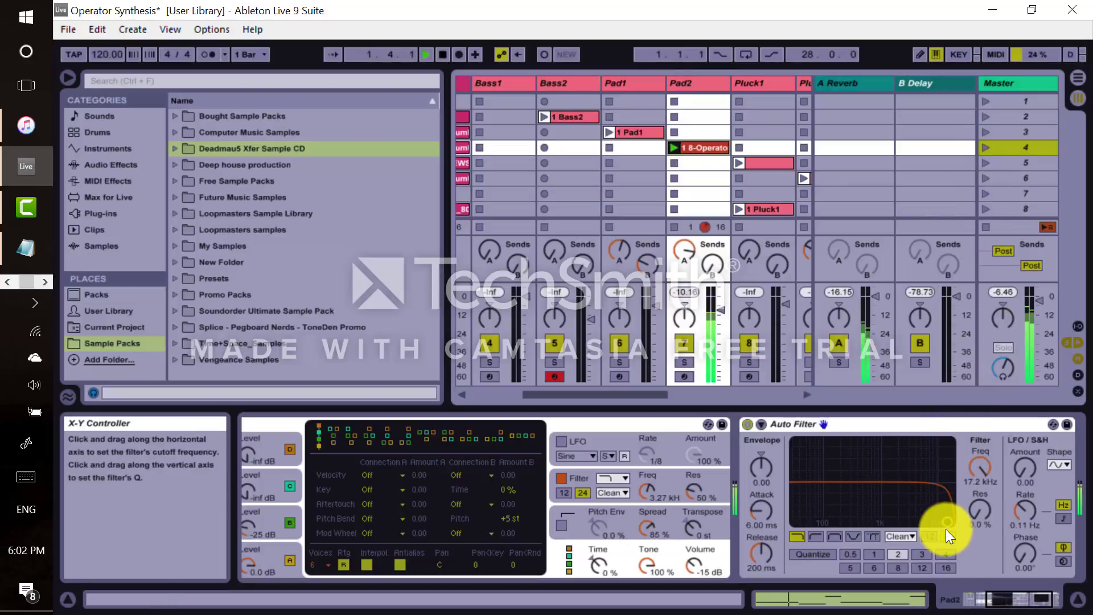
mouse_move(945, 525)
left_mouse_down()
mouse_move(868, 512)
mouse_move(948, 509)
left_mouse_up()
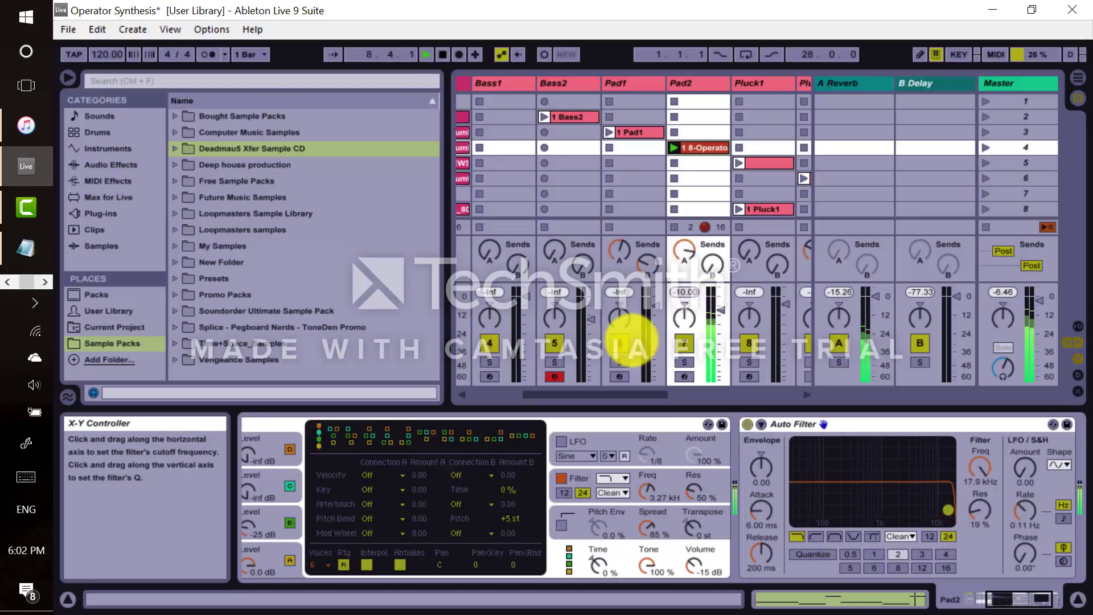
Stop playback, select the Pluck1 track and review its Operator's oscillator A envelope and filter frequency settings
key("space")
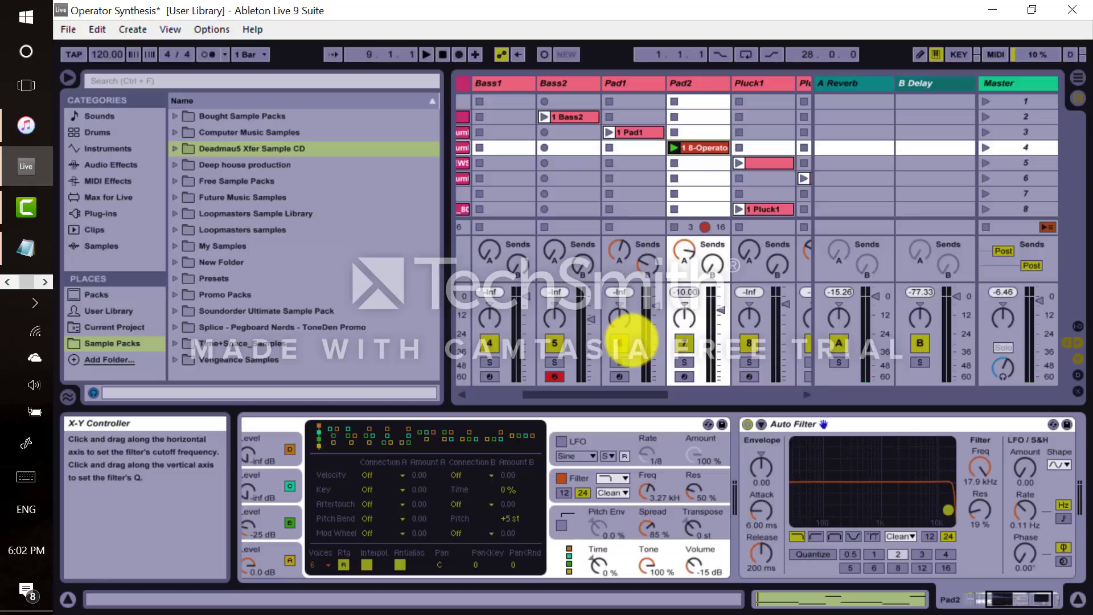
left_click(764, 83)
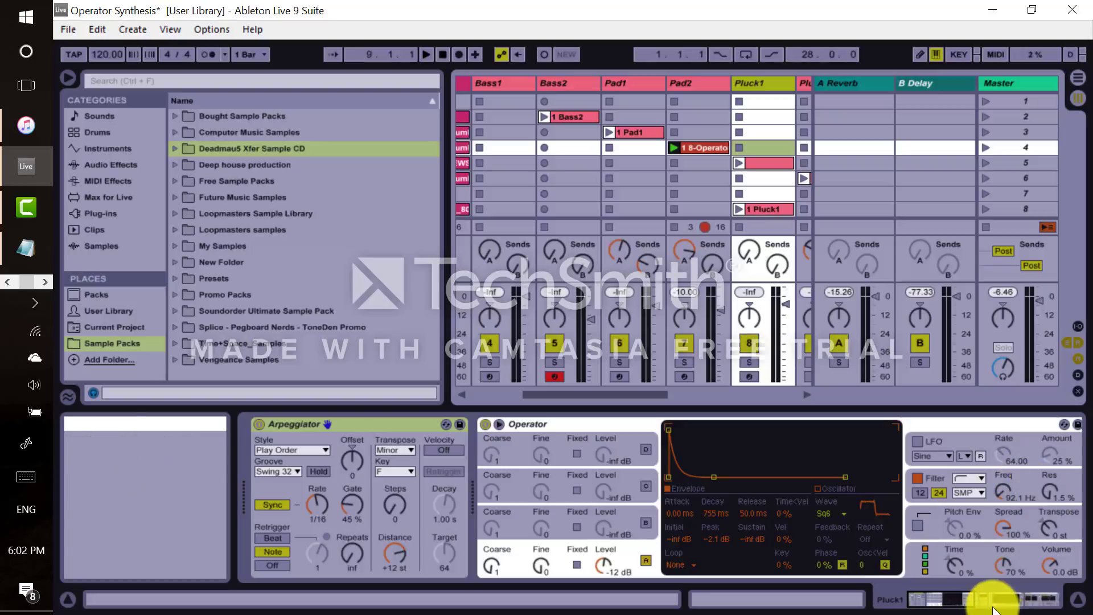
left_click(974, 599)
left_click_drag(969, 594, 963, 594)
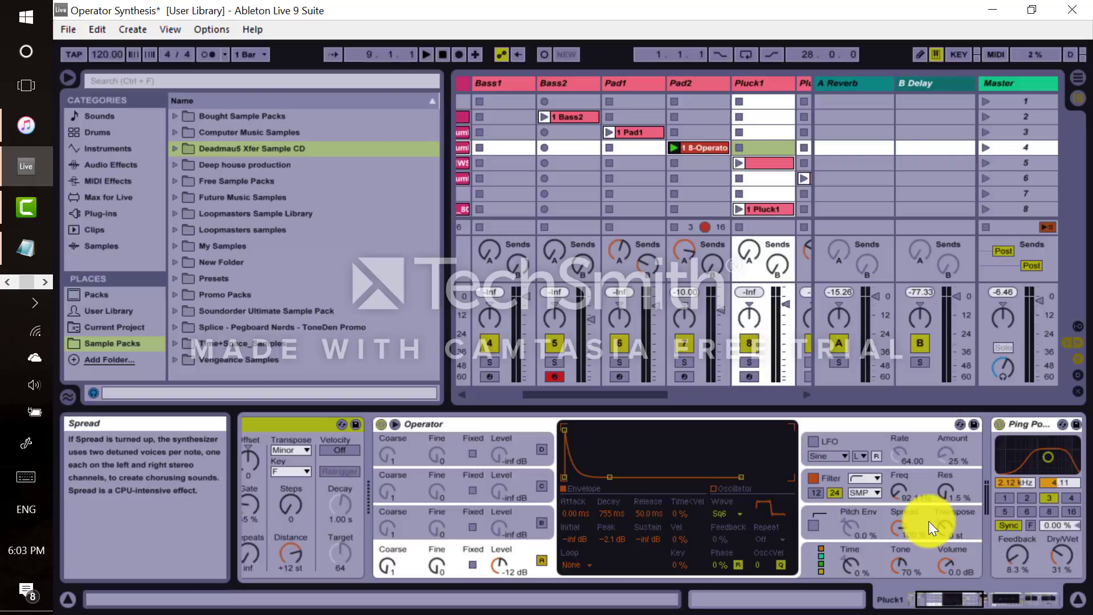
left_click(899, 491)
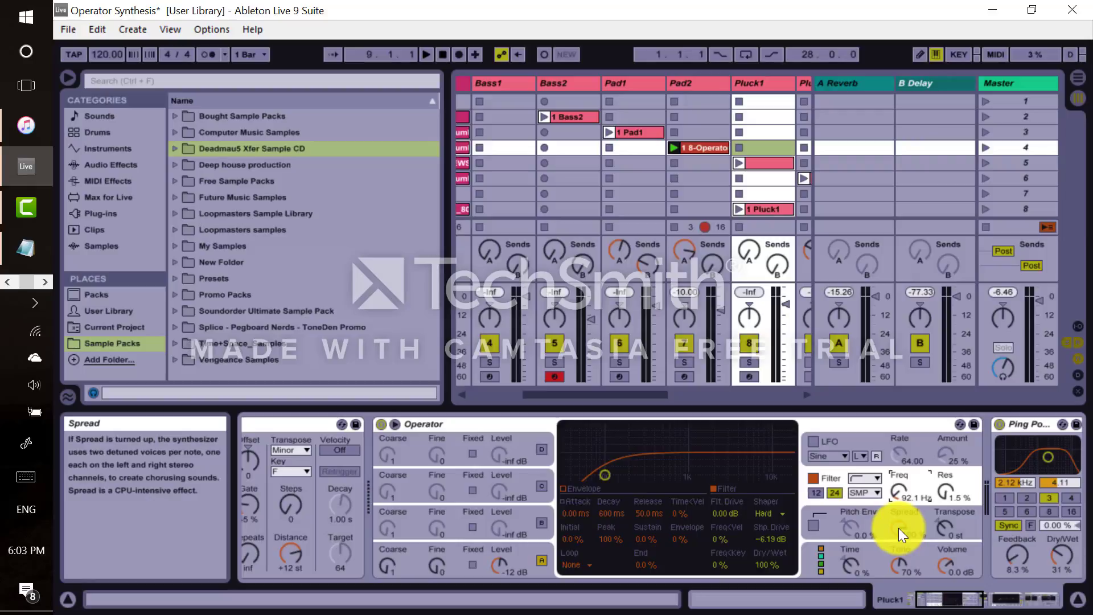
Review the Ping Pong Delay, EQ Eight and Parallel Walls reverb in Pluck1's device chain
left_click(963, 602)
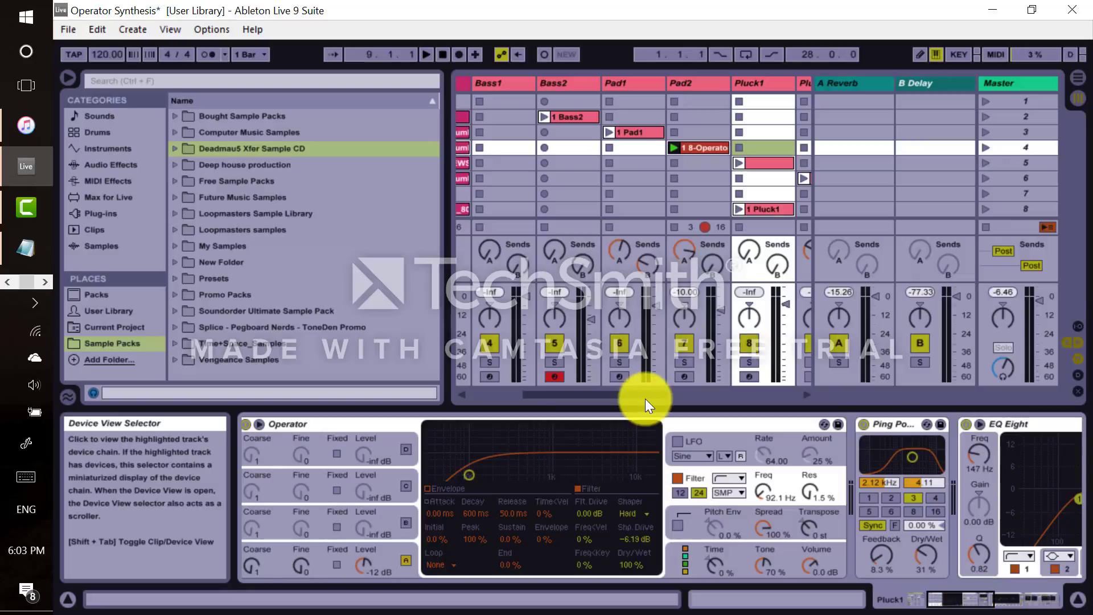
left_click_drag(974, 598, 1011, 597)
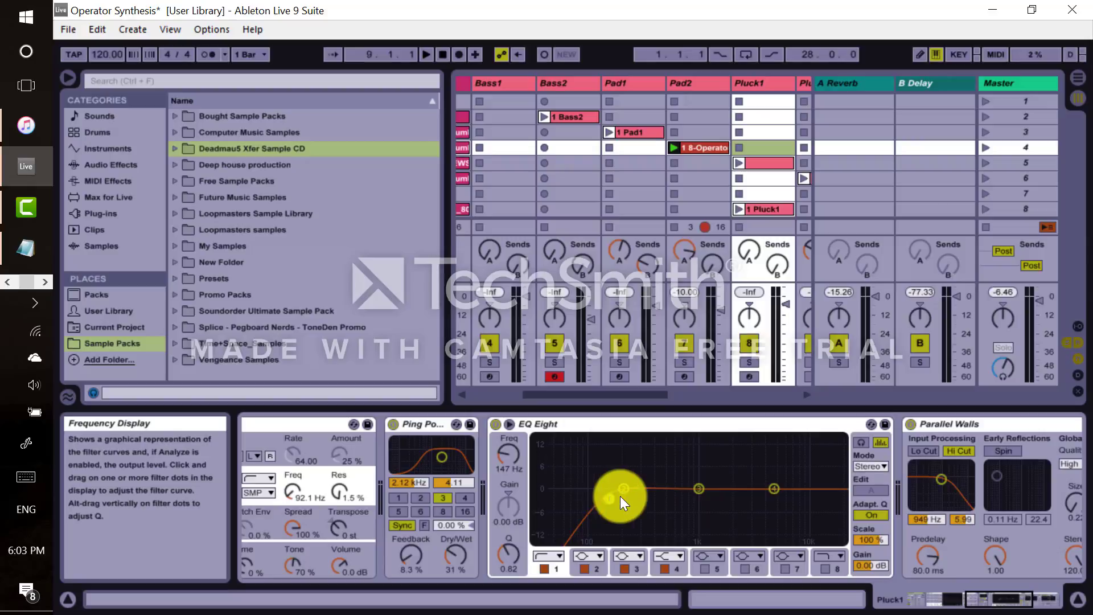
left_click_drag(975, 594, 1001, 598)
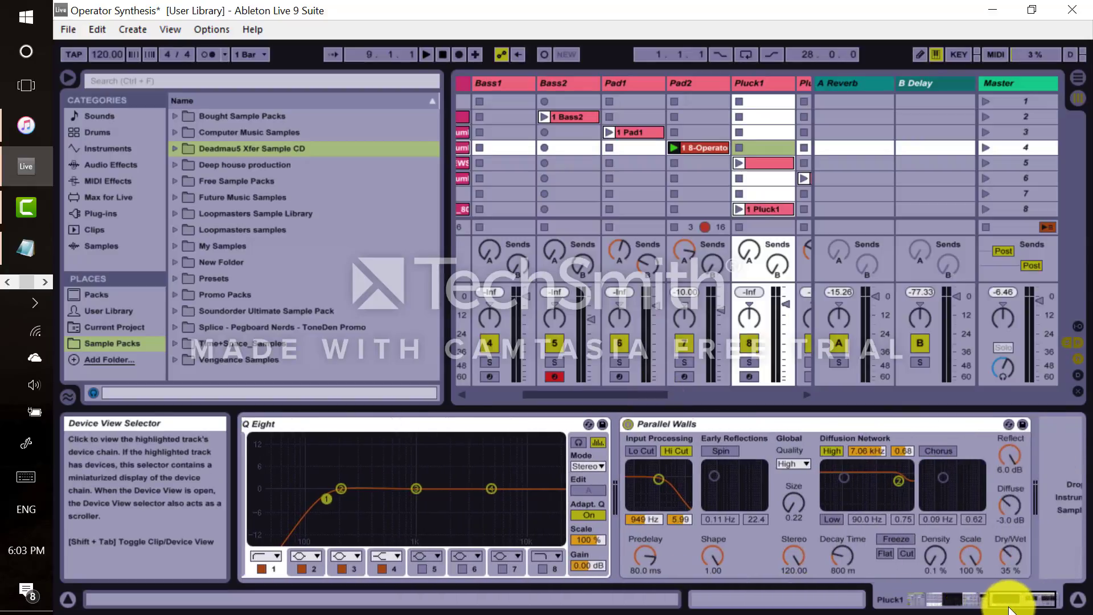
left_click(775, 423)
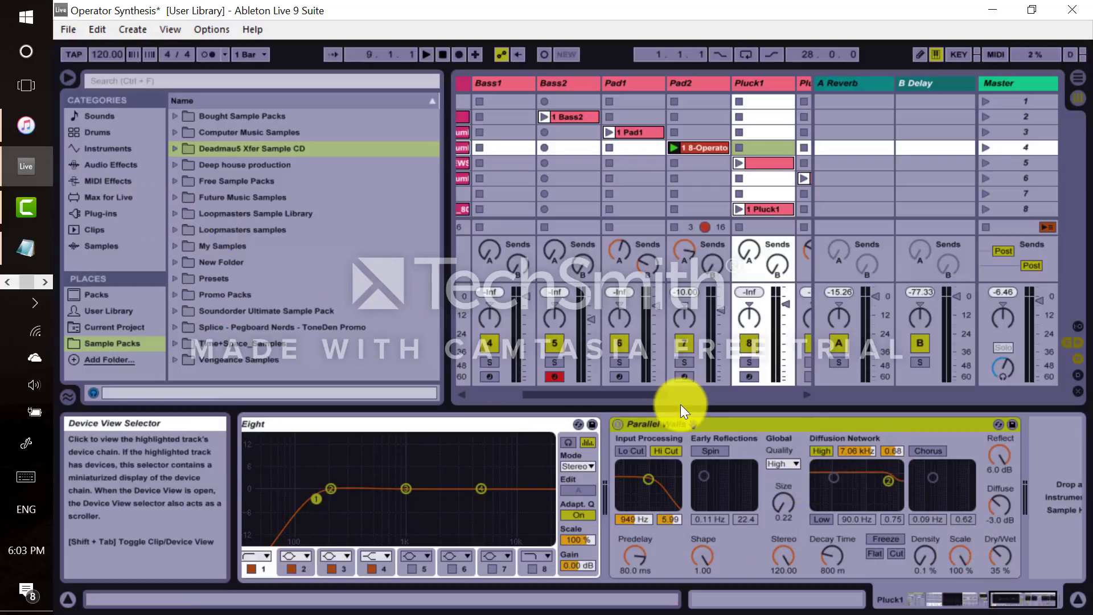
scroll(681, 405, "left", 1)
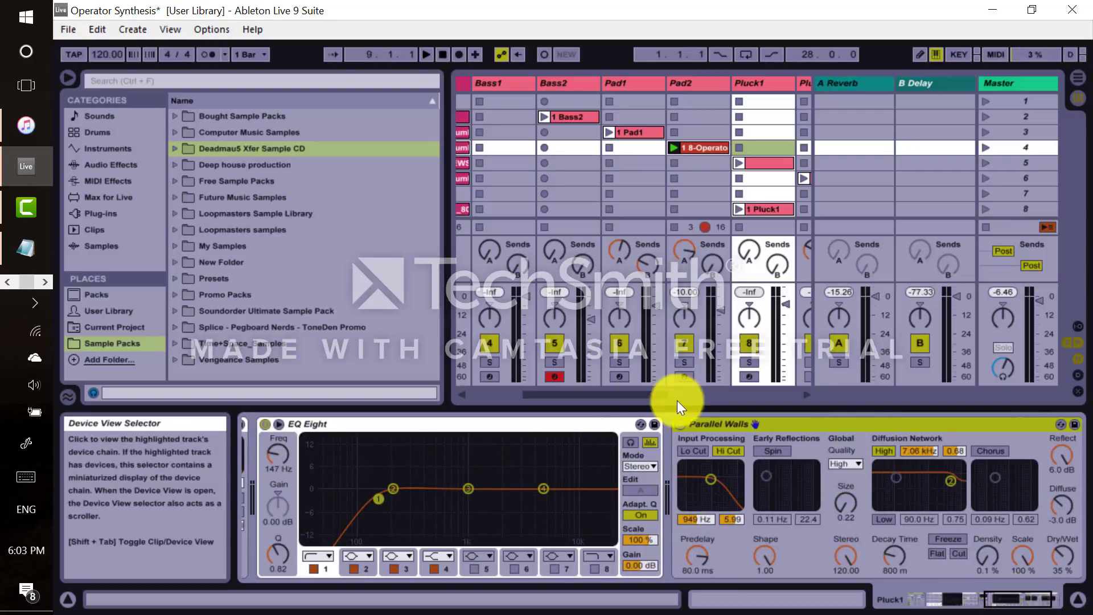
Review Pluck1's Arpeggiator at the start of the device chain and launch scene 5 to listen to the sound
left_click_drag(1015, 599, 735, 601)
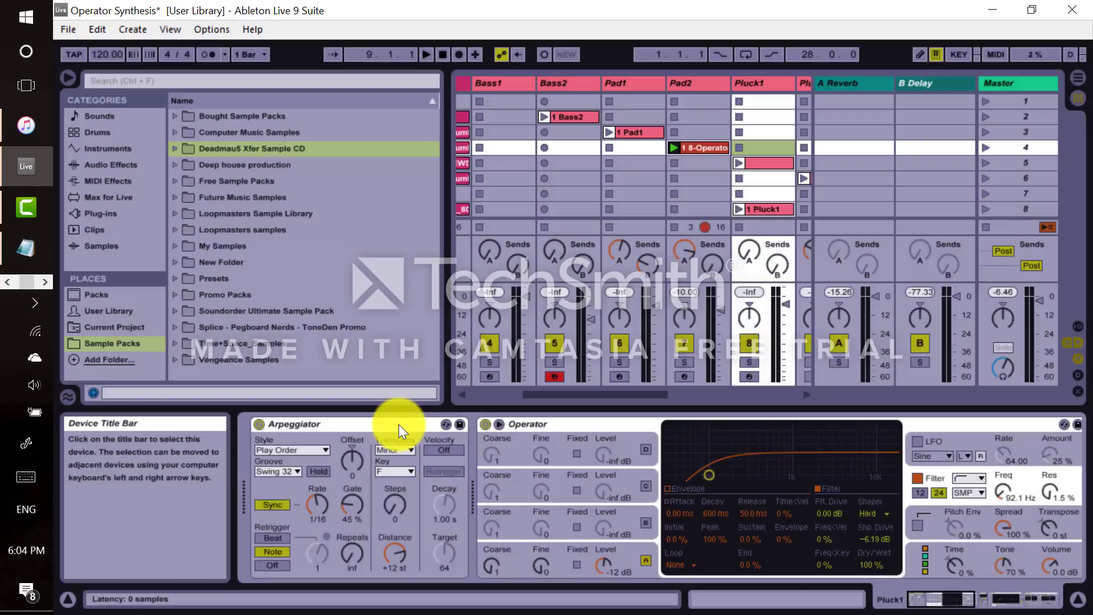
left_click(985, 163)
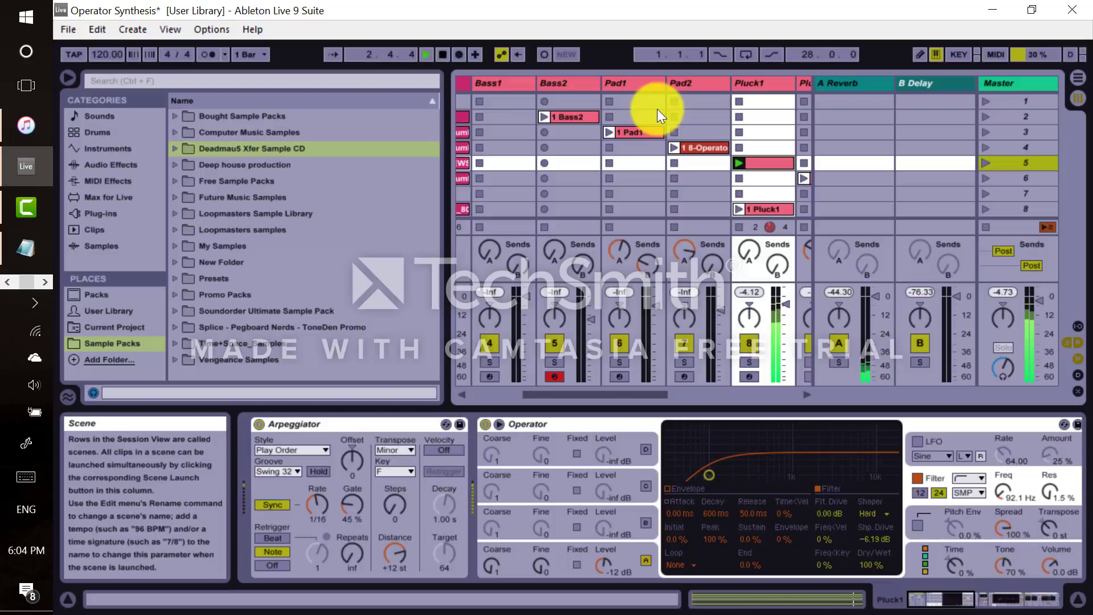
Select the Pluck2 track and review its Operator's oscillator D and LFO settings, Ping Pong Delay and Ubiquitous arpeggiator
left_click_drag(654, 394, 689, 395)
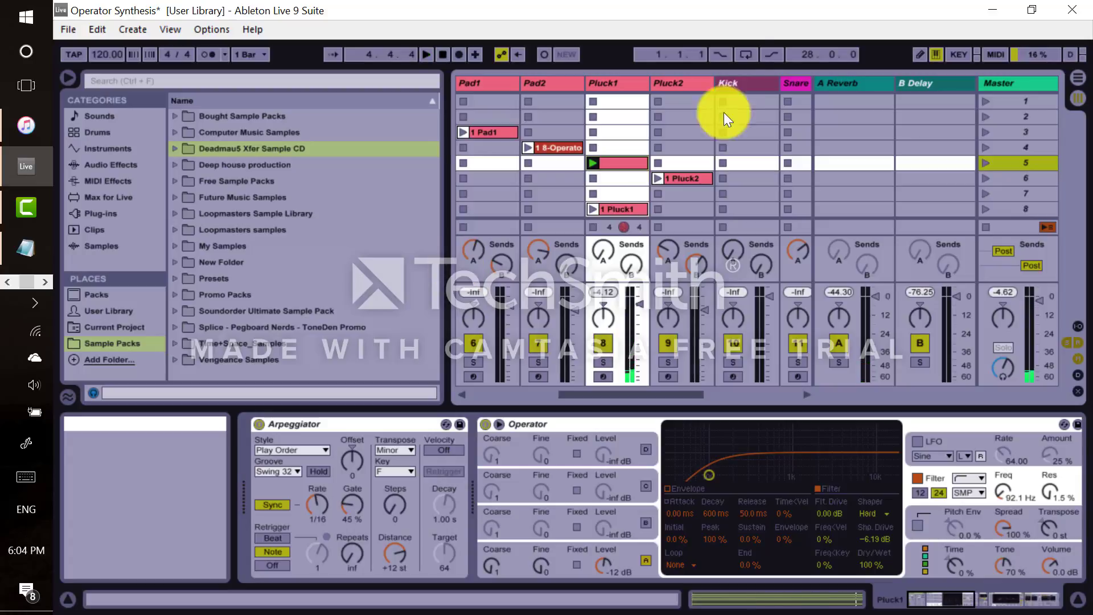
left_click(692, 84)
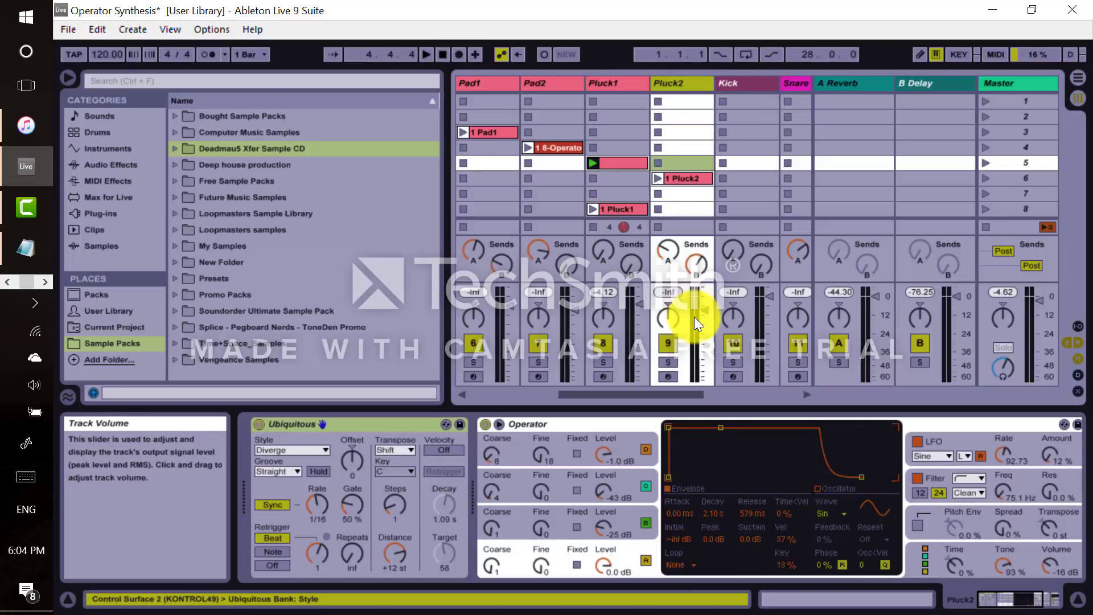
left_click_drag(689, 395, 697, 395)
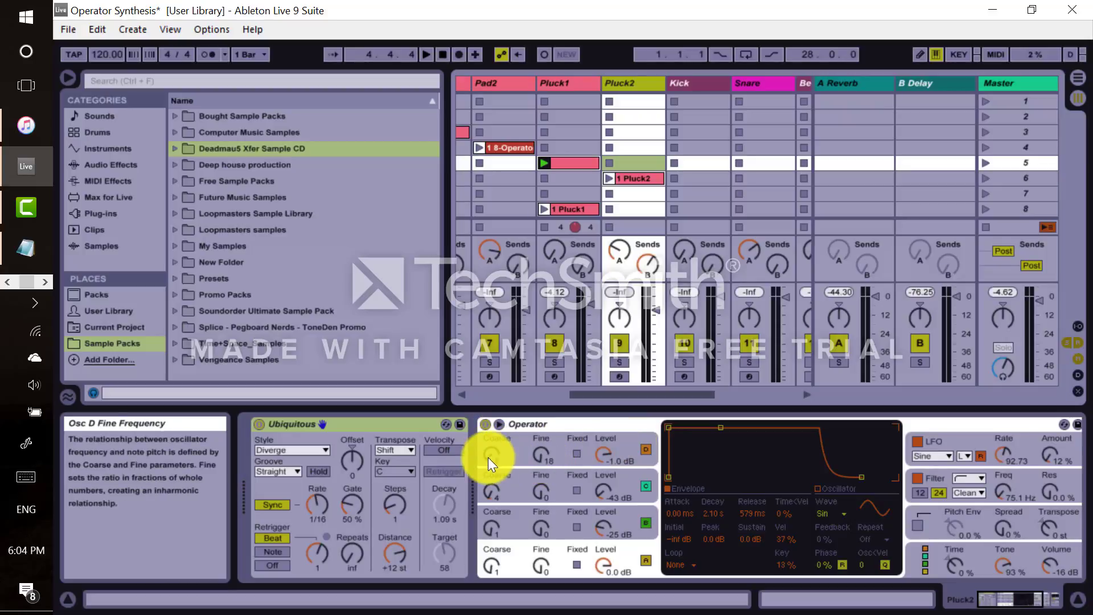
left_click(633, 446)
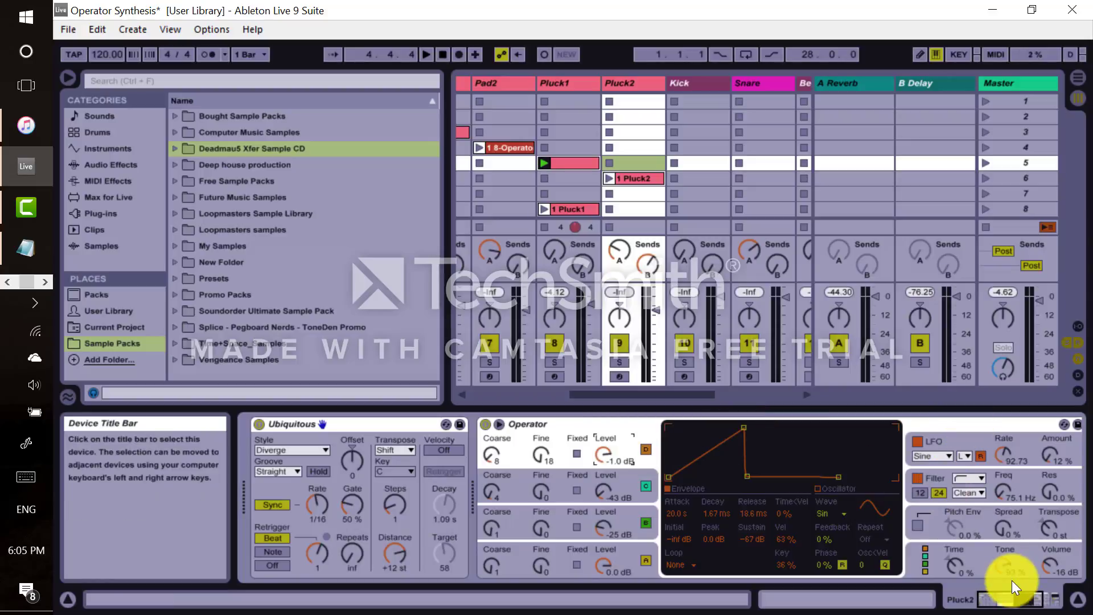
left_click_drag(1016, 599, 1027, 600)
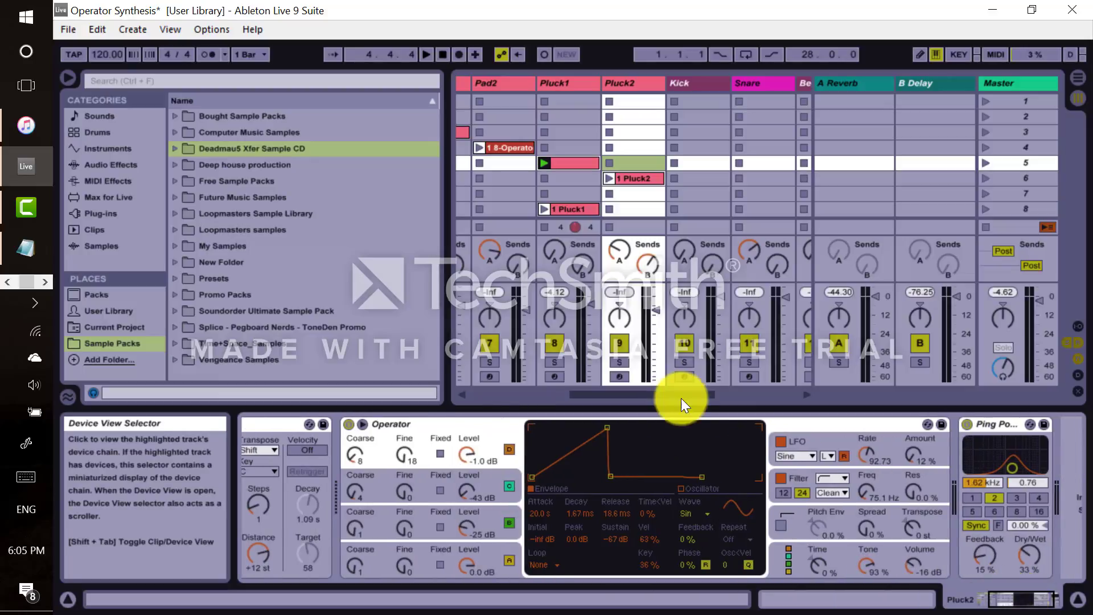
left_click(834, 440)
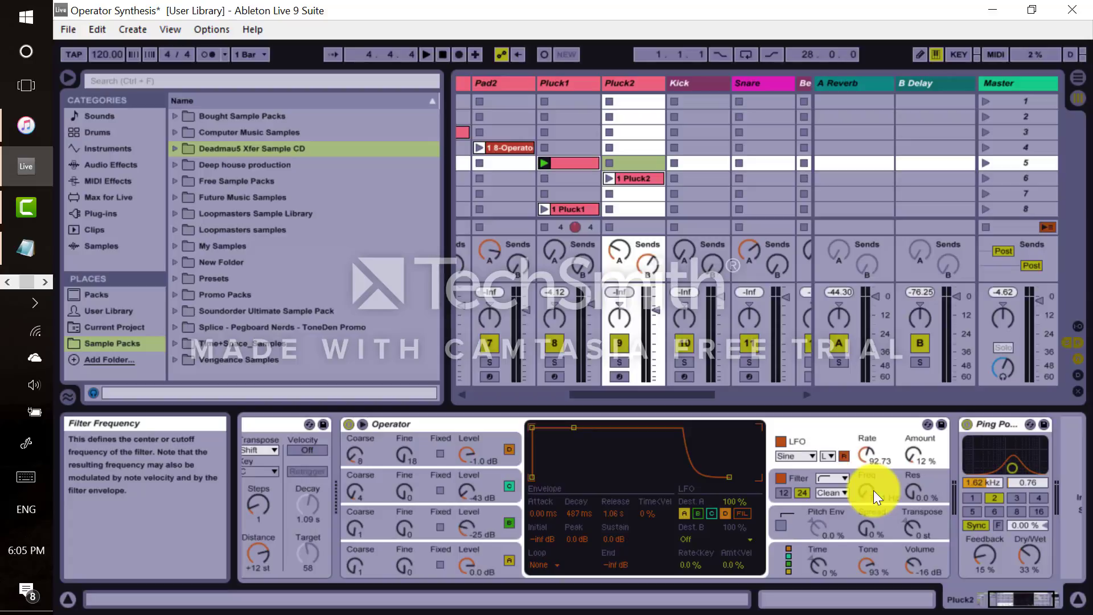
left_click(1019, 609)
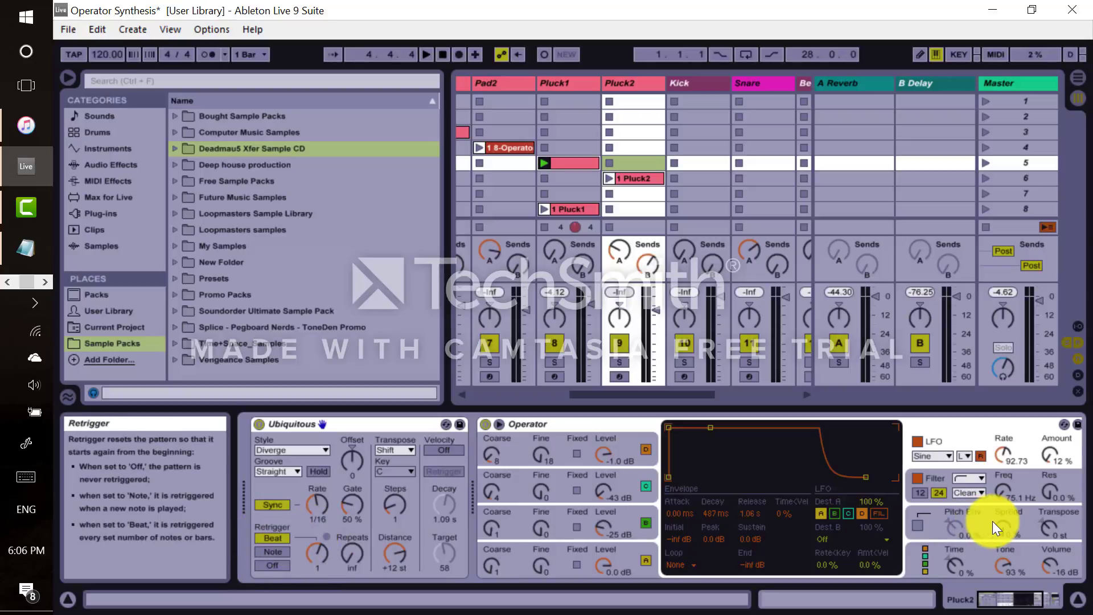
Launch scene 6 to listen to the Pluck2 clip, and stop playback
left_click(985, 179)
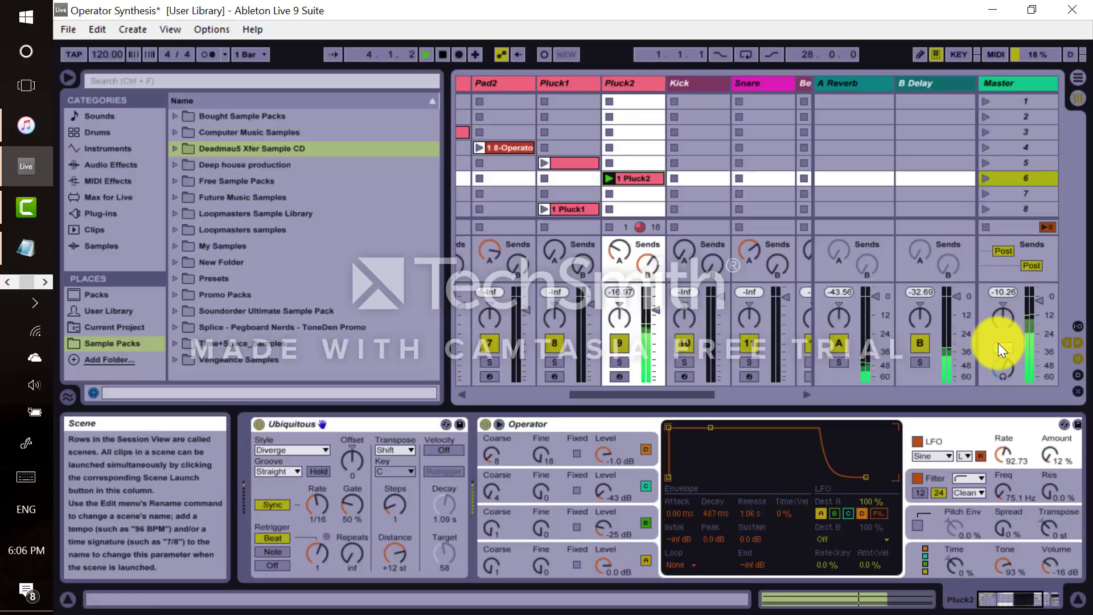
key("space")
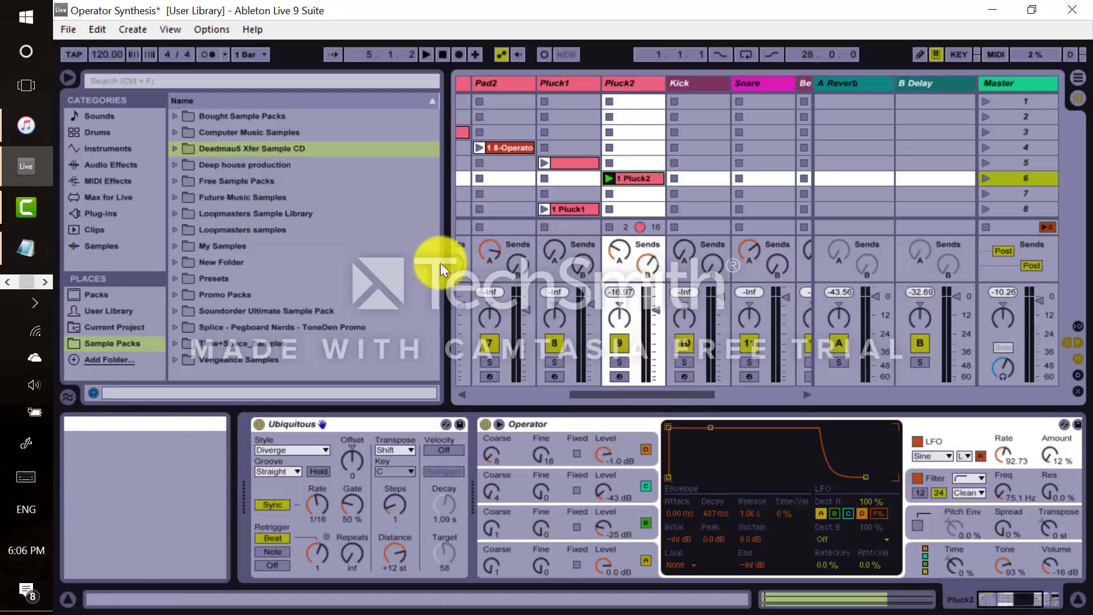
left_click_drag(661, 395, 639, 407)
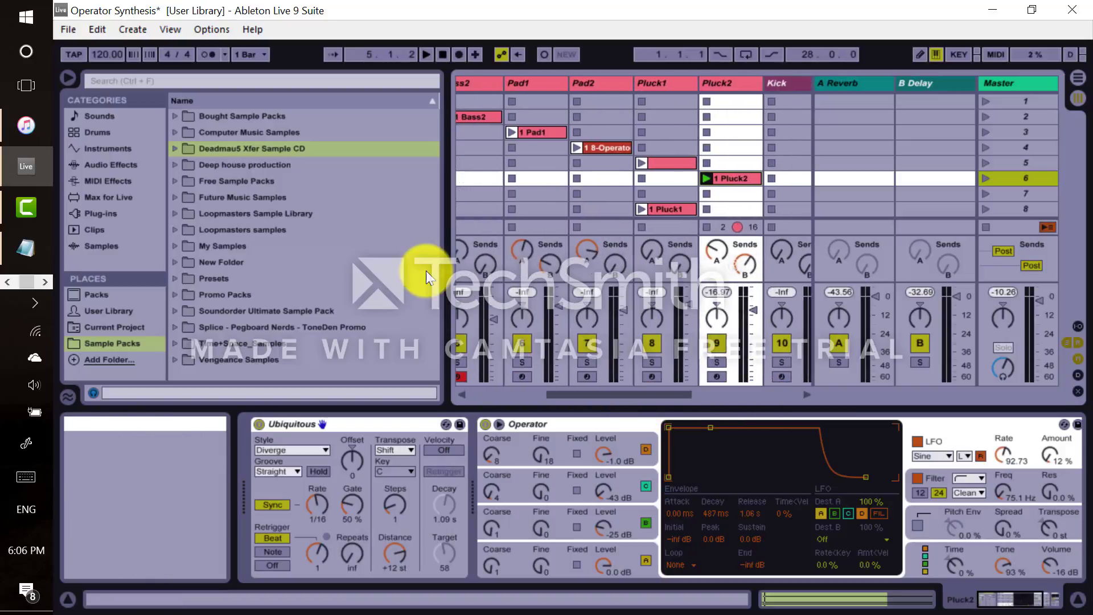